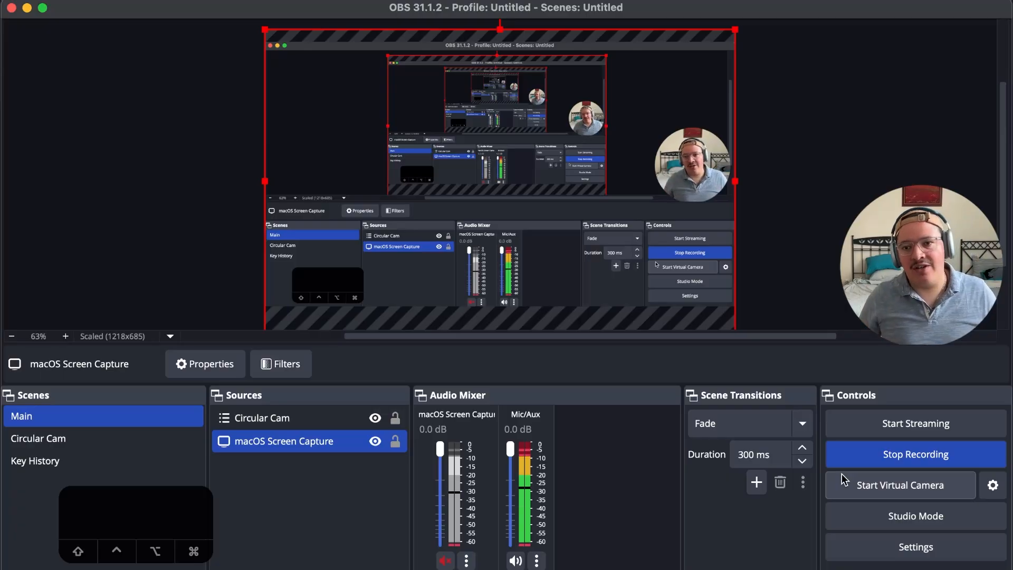
Switch to Nuendo 13, reduce the track heights and zoom in on the video clip at 00:10:00:00
{"action": "key", "text": "super+Tab"}
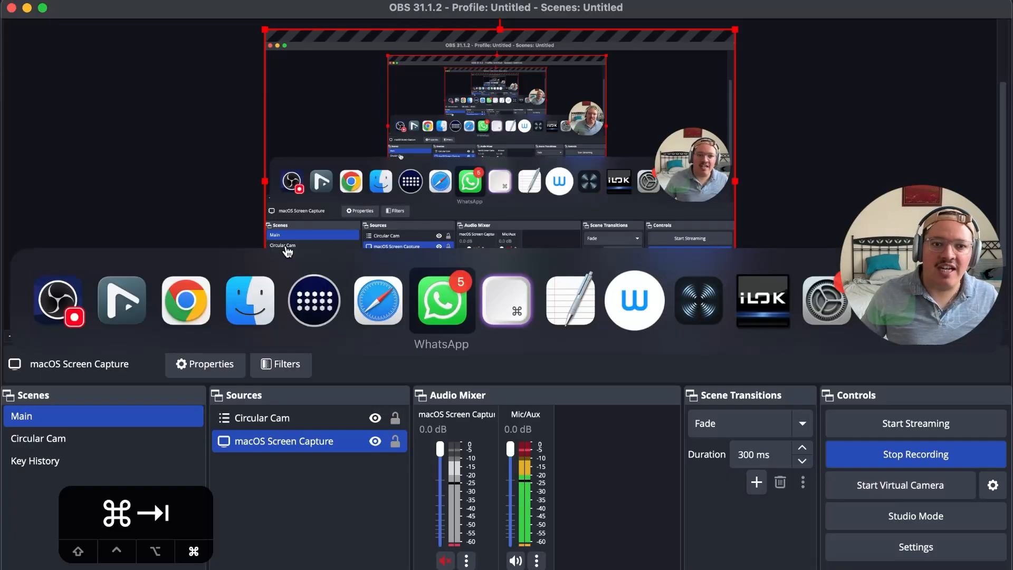
{"action": "left_click", "coordinate": [137, 291]}
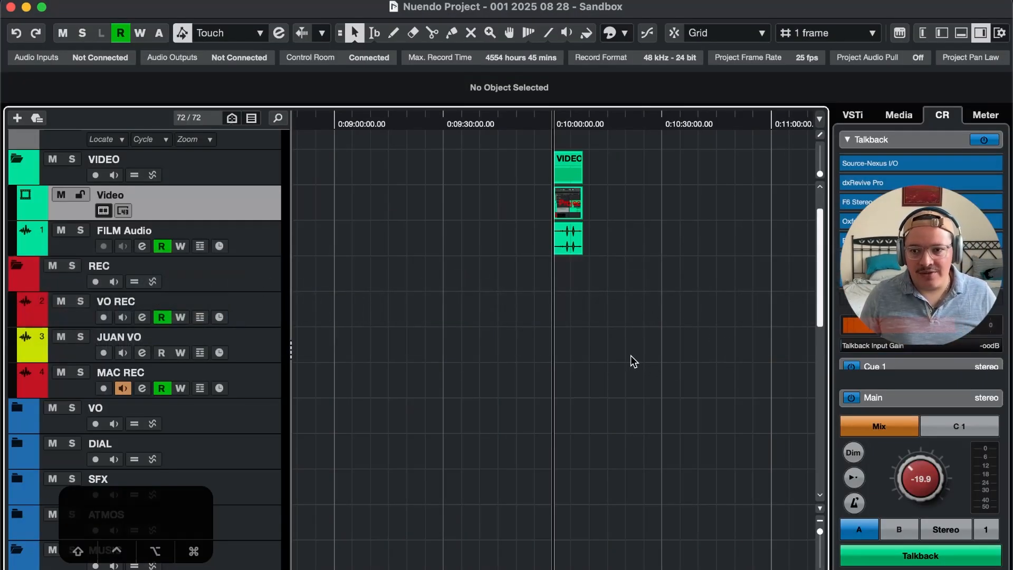
{"action": "key", "text": "shift+g"}
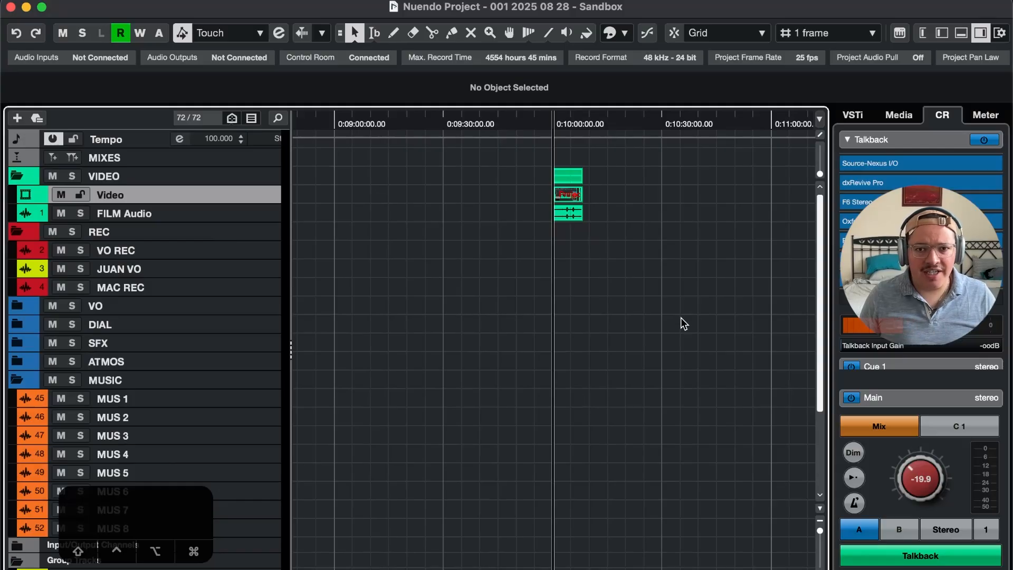
{"action": "key", "text": "r"}
{"action": "key", "text": "r"}
{"action": "key", "text": "t"}
{"action": "key", "text": "t"}
{"action": "key", "text": "t"}
{"action": "key", "text": "t"}
{"action": "key", "text": "t"}
{"action": "key", "text": "t"}
{"action": "key", "text": "t"}
{"action": "key", "text": "t"}
{"action": "key", "text": "t"}
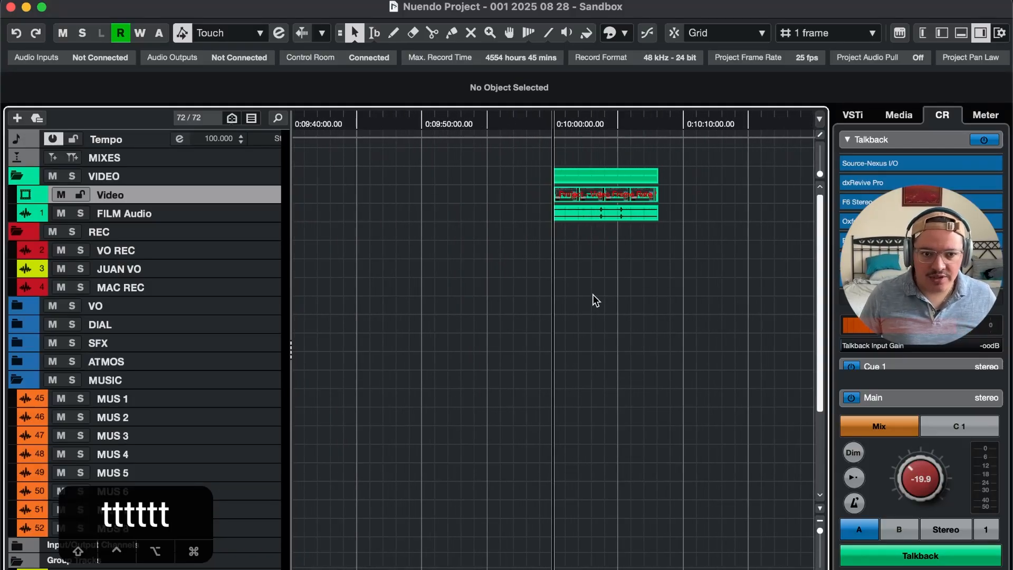
Select the events on the VIDEO, Video and FILM Audio tracks and enlarge those tracks
{"action": "left_click_drag", "start_coordinate": [178, 516], "coordinate": [180, 487]}
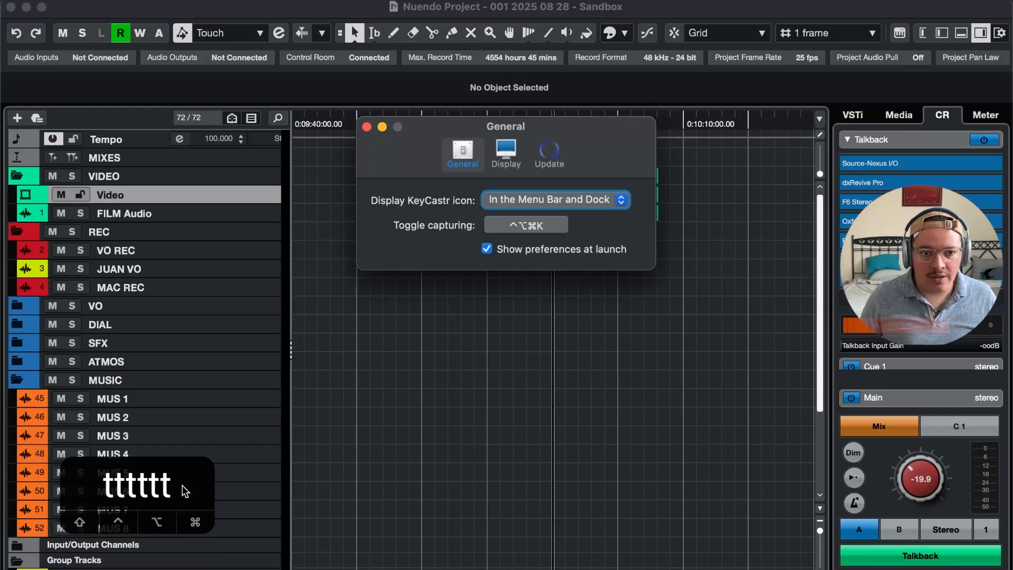
{"action": "left_click", "coordinate": [488, 416]}
{"action": "left_click_drag", "start_coordinate": [513, 409], "coordinate": [659, 284]}
{"action": "left_click", "coordinate": [617, 198]}
{"action": "key", "text": "super+t"}
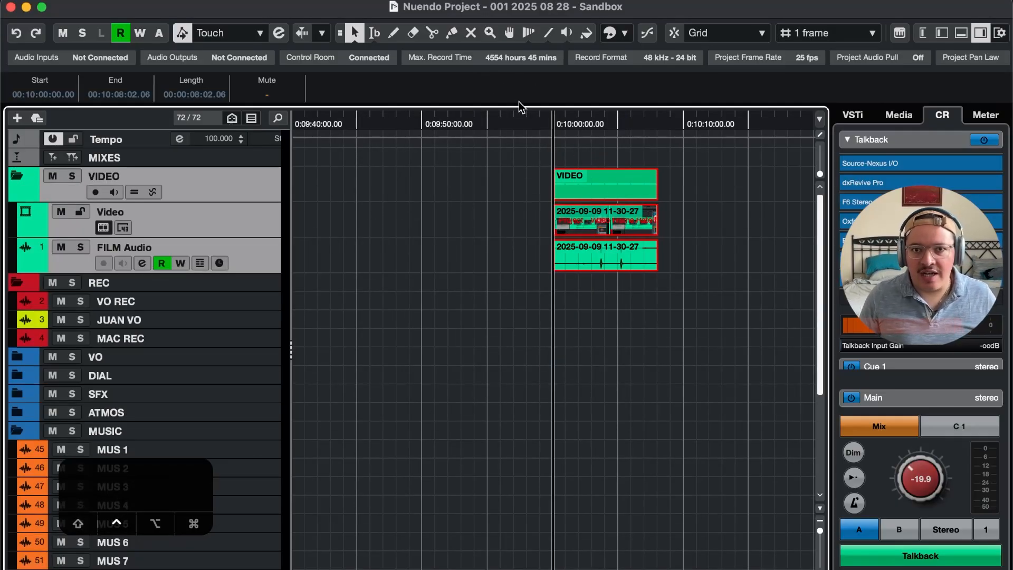
Set the ruler's display format to Timecode
{"action": "right_click", "coordinate": [529, 116]}
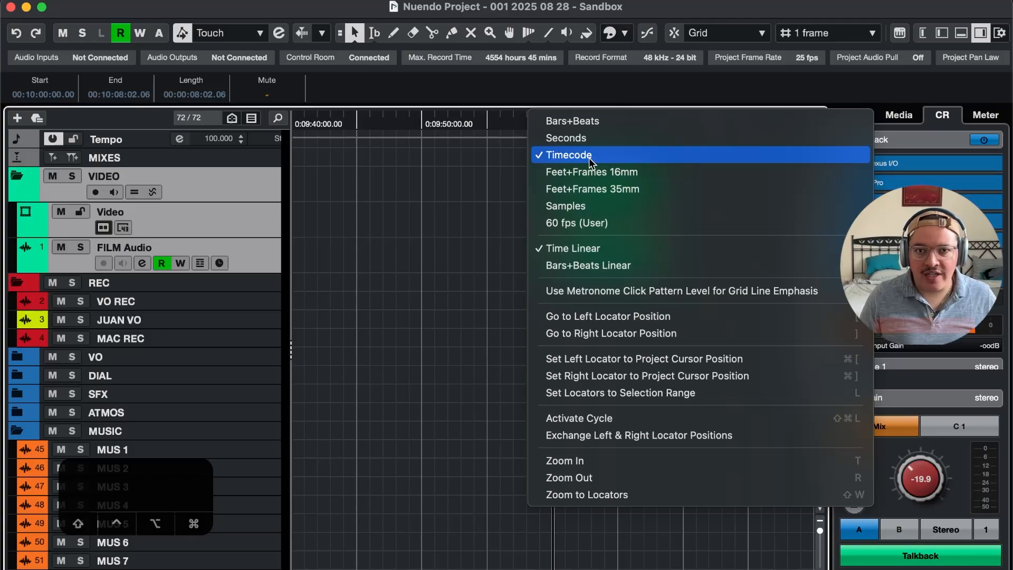
{"action": "left_click", "coordinate": [585, 157]}
{"action": "right_click", "coordinate": [572, 120]}
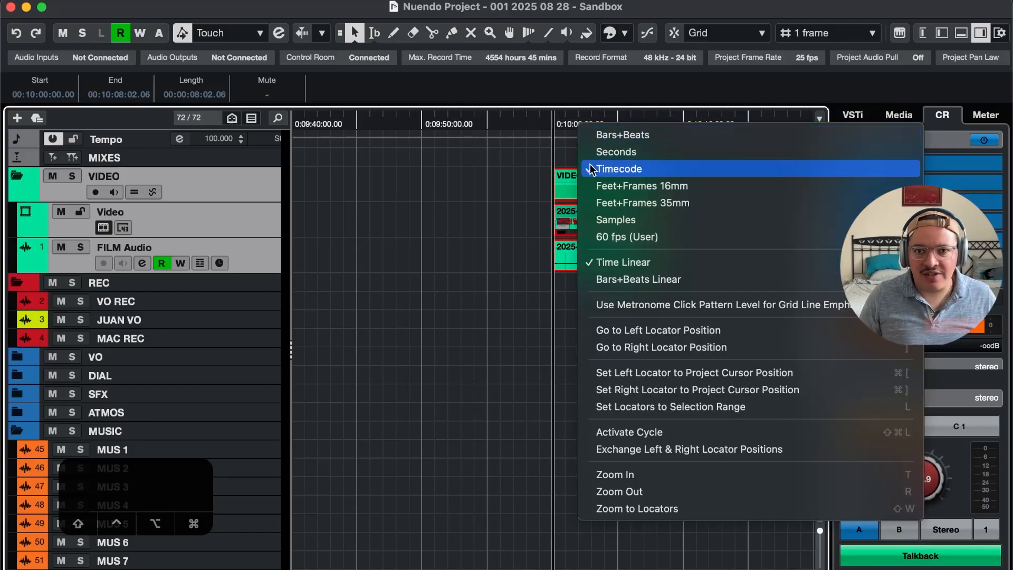
{"action": "left_click", "coordinate": [621, 175]}
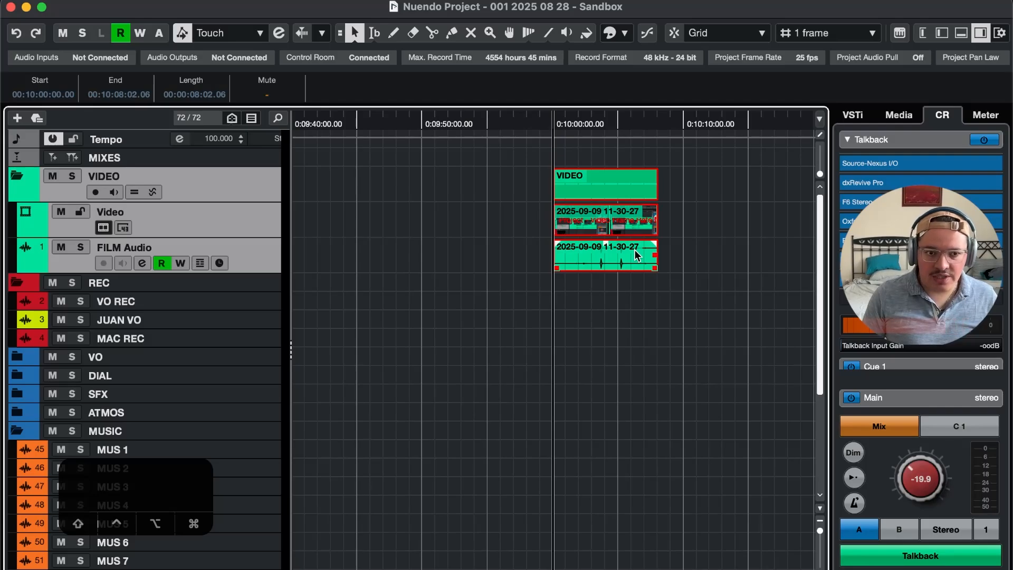
Step the minutes value in the timecode position entry down and up, and confirm it at 09
{"action": "key", "text": "KP_Multiply"}
{"action": "key", "text": "Down"}
{"action": "key", "text": "Down"}
{"action": "key", "text": "Down"}
{"action": "key", "text": "Down"}
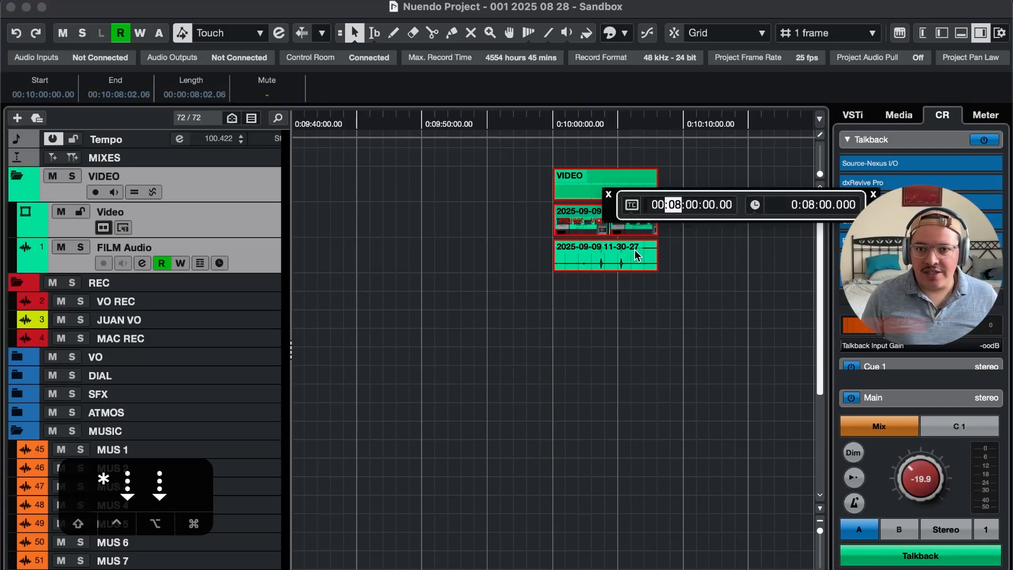
{"action": "key", "text": "Up"}
{"action": "key", "text": "Up"}
{"action": "key", "text": "Up"}
{"action": "key", "text": "Up"}
{"action": "key", "text": "Up"}
{"action": "key", "text": "Down"}
{"action": "key", "text": "Down"}
{"action": "key", "text": "Down"}
{"action": "key", "text": "Down"}
{"action": "key", "text": "Down"}
{"action": "key", "text": "Down"}
{"action": "key", "text": "Down"}
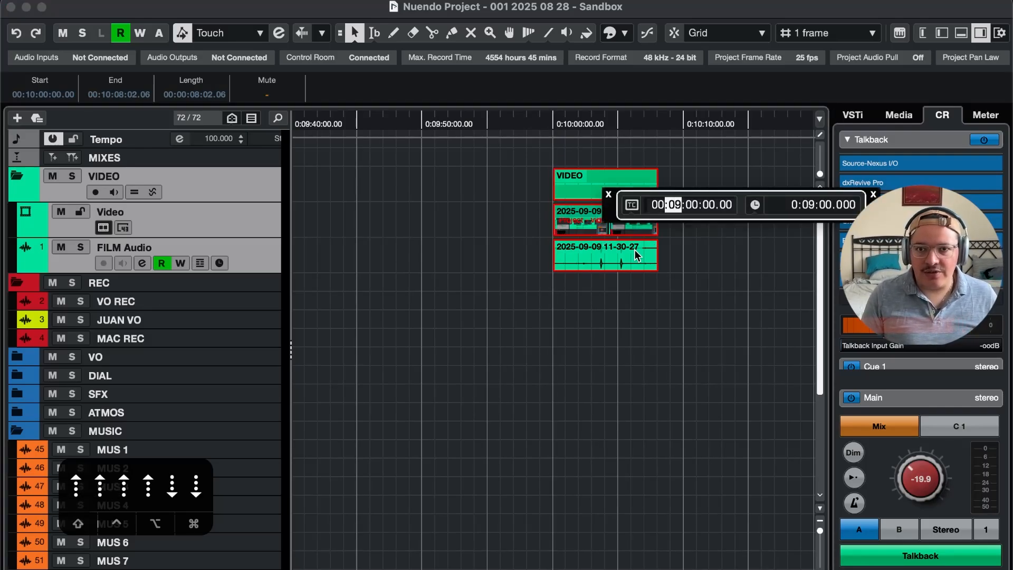
{"action": "key", "text": "Up"}
{"action": "key", "text": "Up"}
{"action": "key", "text": "Up"}
{"action": "key", "text": "Up"}
{"action": "key", "text": "Up"}
{"action": "key", "text": "Up"}
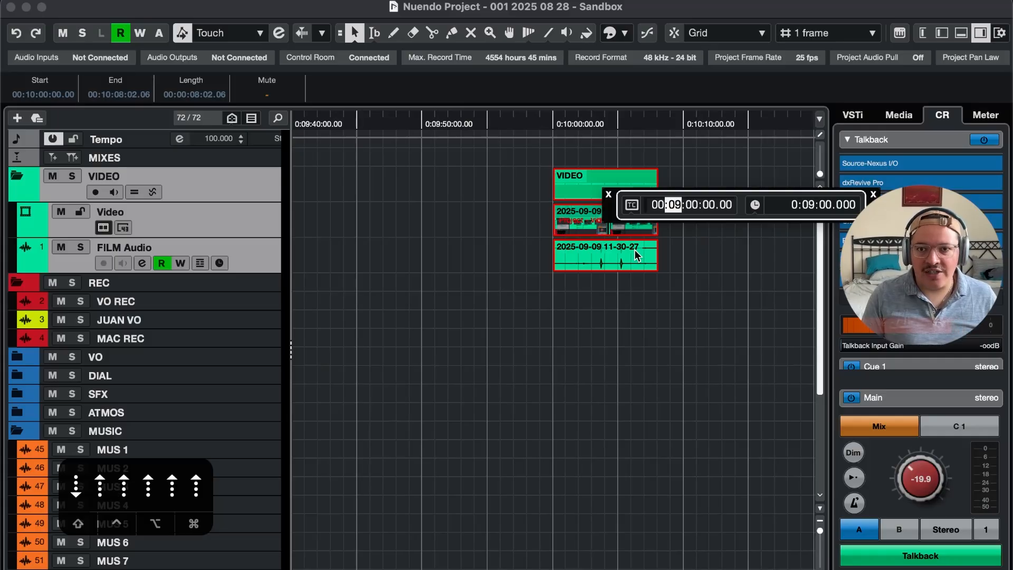
{"action": "key", "text": "Return"}
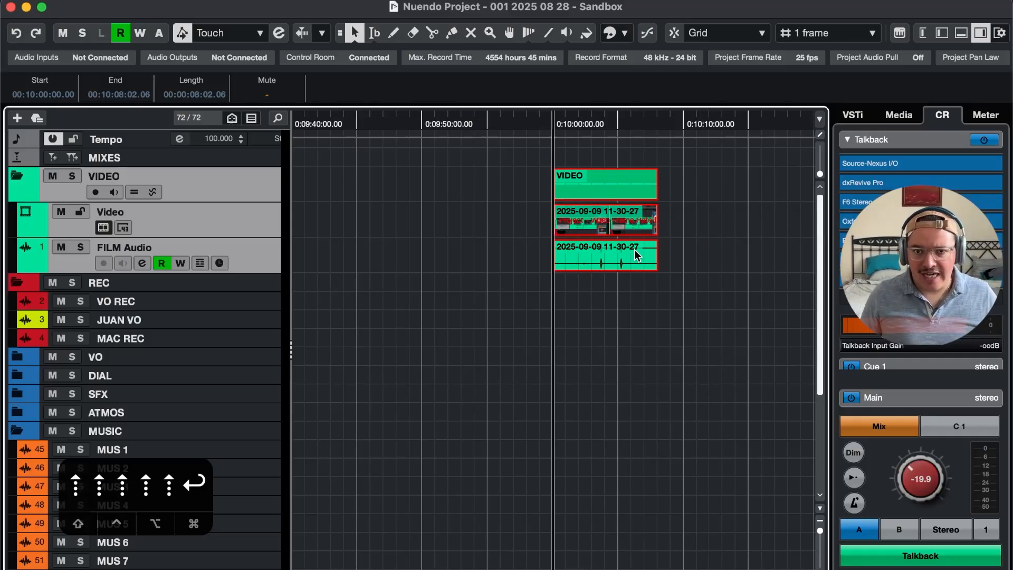
Clear the event selection and advance the project cursor through the first second of the clip at 00:10:00:00
{"action": "left_click", "coordinate": [600, 371]}
{"action": "key", "text": "t"}
{"action": "key", "text": "t"}
{"action": "key", "text": "t"}
{"action": "key", "text": "t"}
{"action": "key", "text": "t"}
{"action": "key", "text": "t"}
{"action": "key", "text": "t"}
{"action": "key", "text": "t"}
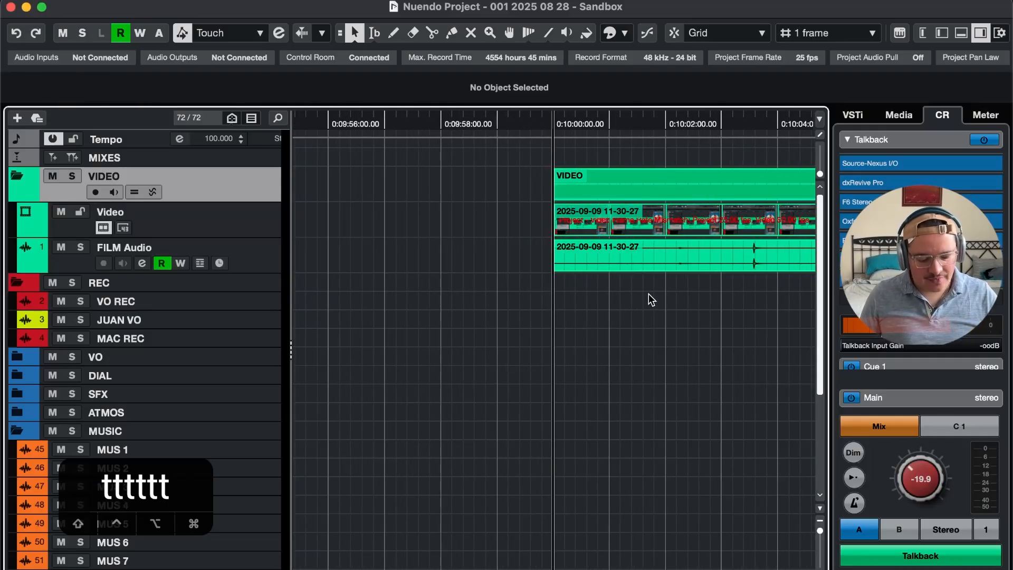
{"action": "key", "text": "F6"}
{"action": "key", "text": "F5"}
{"action": "key", "text": "F6"}
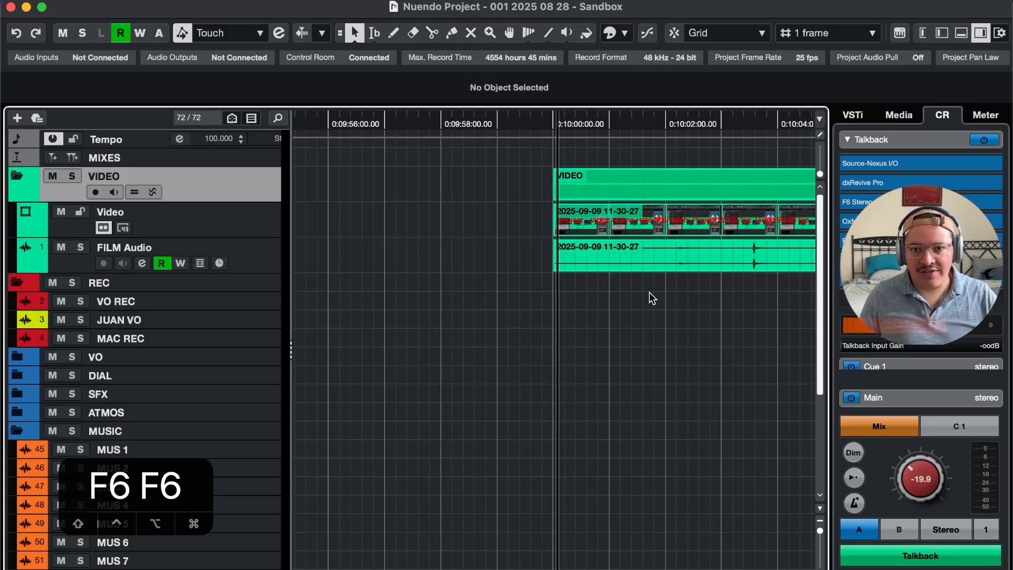
{"action": "key", "text": "t"}
{"action": "key", "text": "t"}
{"action": "key", "text": "t"}
{"action": "key", "text": "t"}
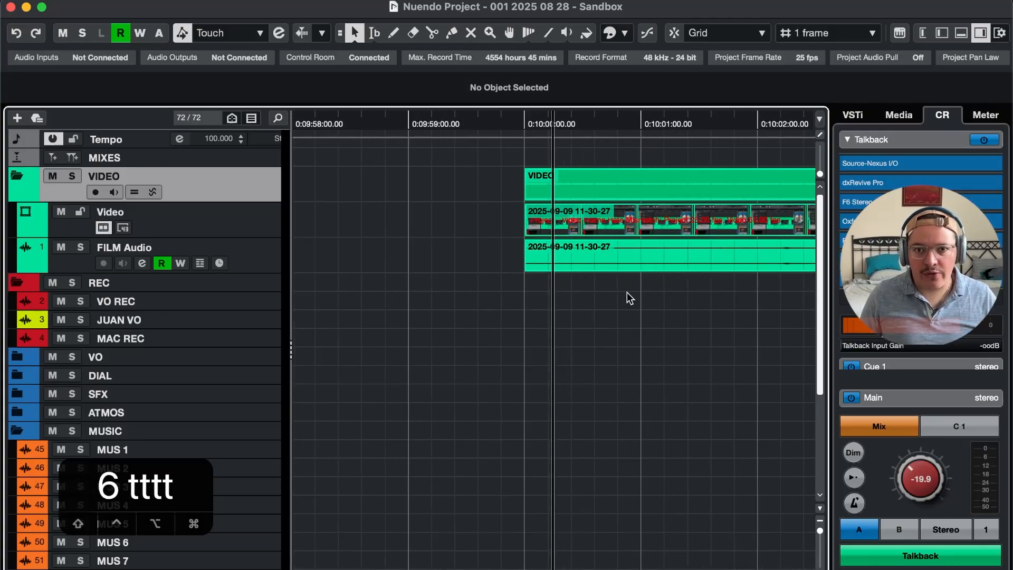
{"action": "key", "text": "t"}
{"action": "key", "text": "t"}
{"action": "key", "text": "F6"}
{"action": "key", "text": "F6"}
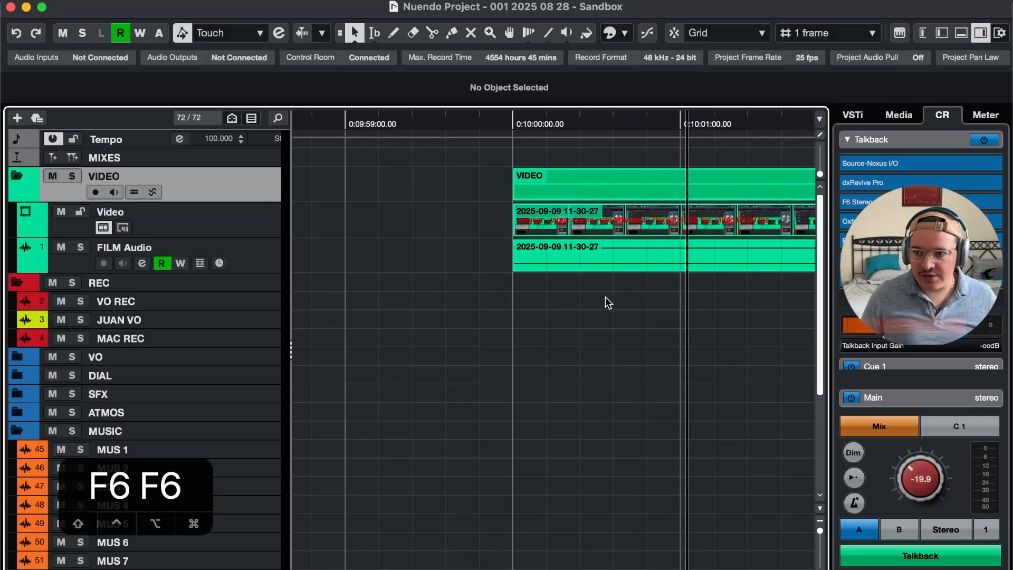
Bring the Video Player window into view over the project and advance the video to 00:10:03:02
{"action": "left_click_drag", "start_coordinate": [1012, 87], "coordinate": [309, 35]}
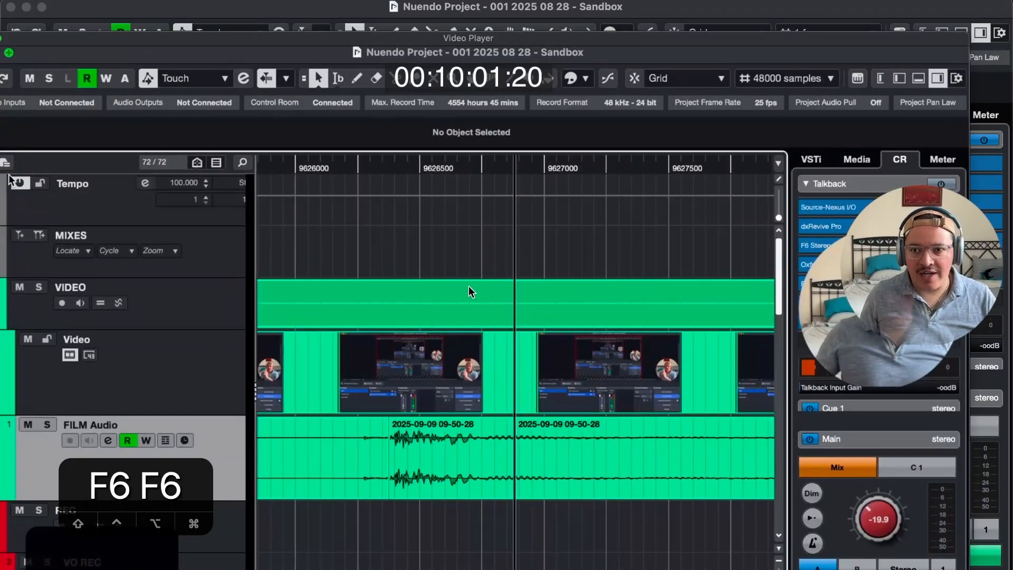
{"action": "key", "text": "F5"}
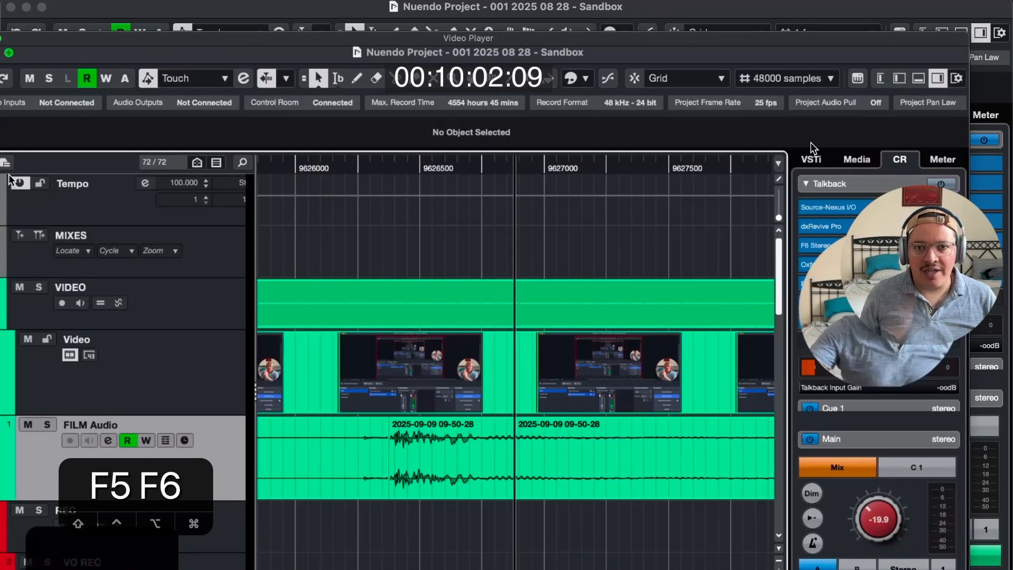
{"action": "key", "text": "F6"}
{"action": "left_click_drag", "start_coordinate": [554, 37], "coordinate": [570, 51]}
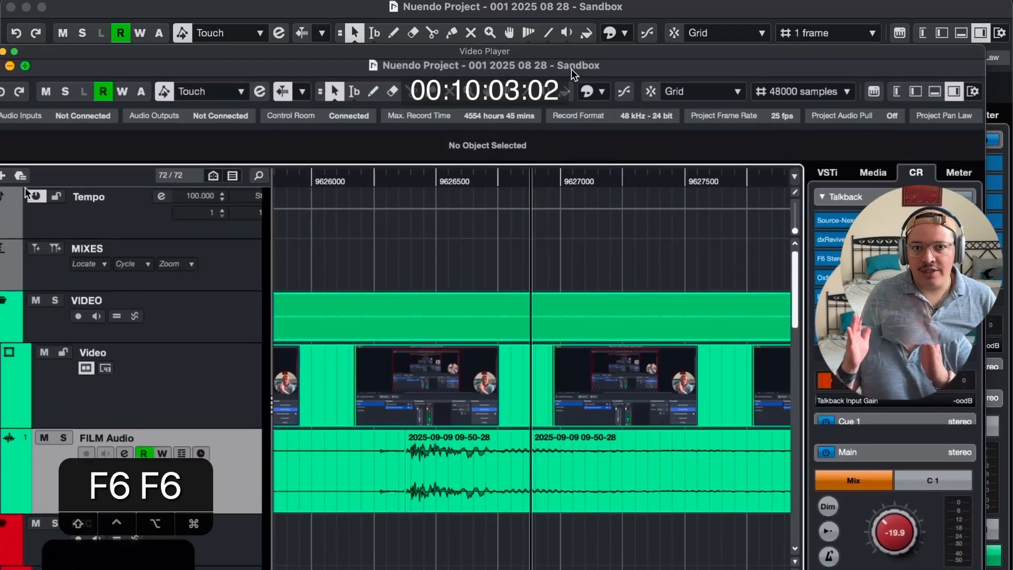
Step the video back and forth around 00:10:03:12 to examine the frames of the hand clap
{"action": "key", "text": "F5"}
{"action": "key", "text": "F5"}
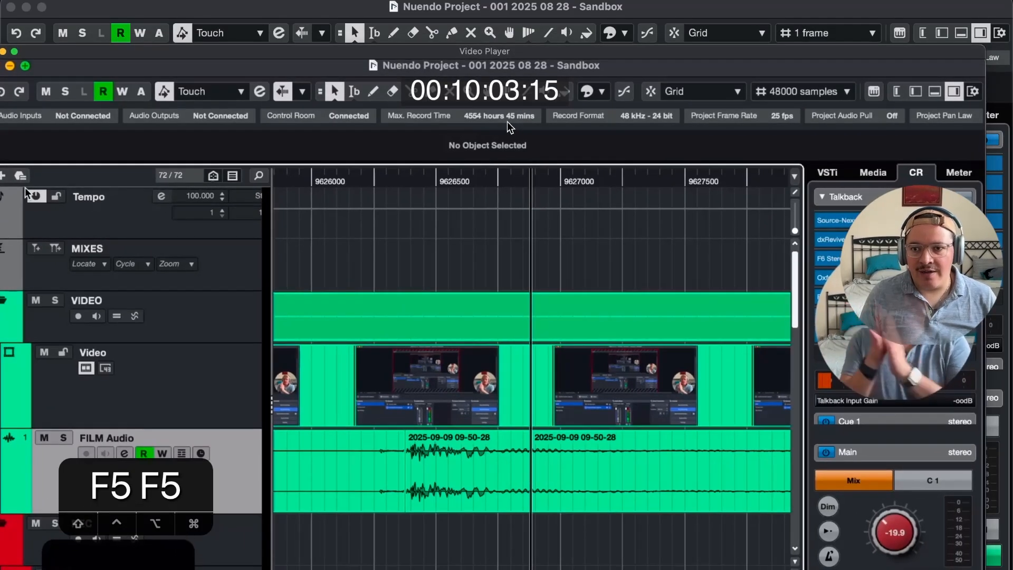
{"action": "key", "text": "F6"}
{"action": "key", "text": "F6"}
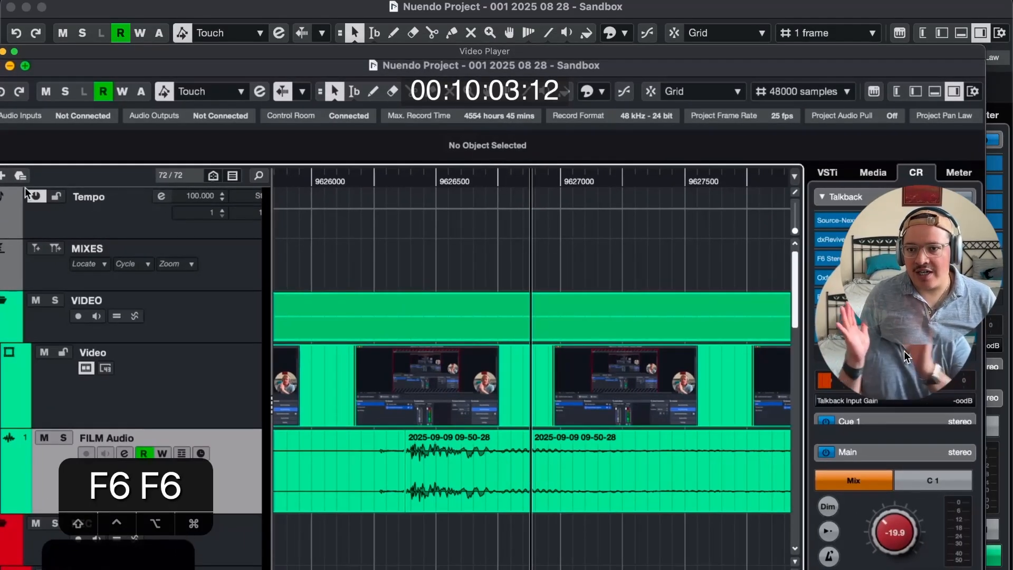
{"action": "key", "text": "F5"}
{"action": "key", "text": "F5"}
{"action": "key", "text": "F6"}
{"action": "key", "text": "F6"}
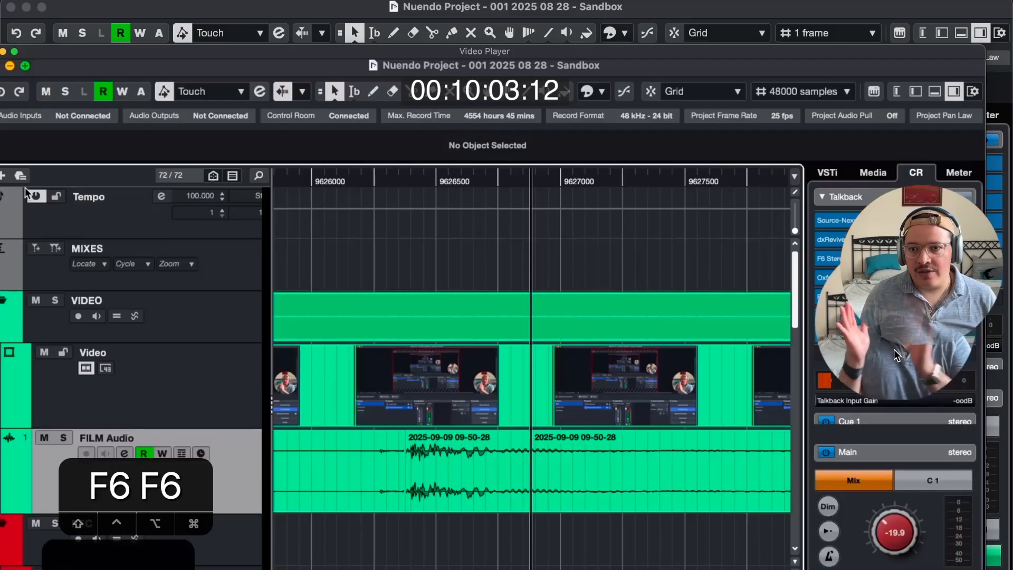
Move the Video Player aside and step frame by frame to where the hands meet, at 00:10:03:13
{"action": "left_click_drag", "start_coordinate": [737, 51], "coordinate": [514, 17]}
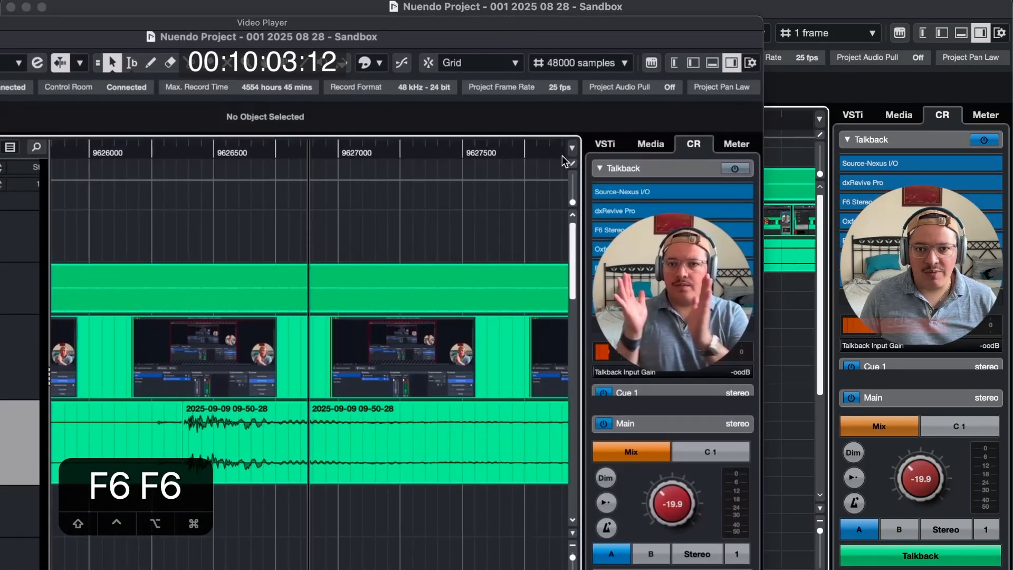
{"action": "key", "text": "F5"}
{"action": "key", "text": "F5"}
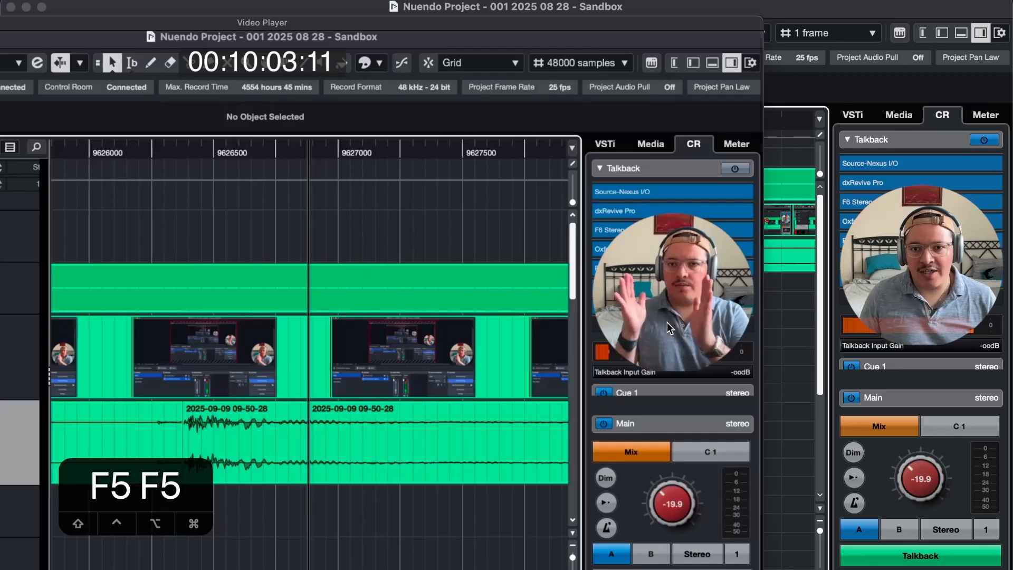
{"action": "key", "text": "F6"}
{"action": "key", "text": "F6"}
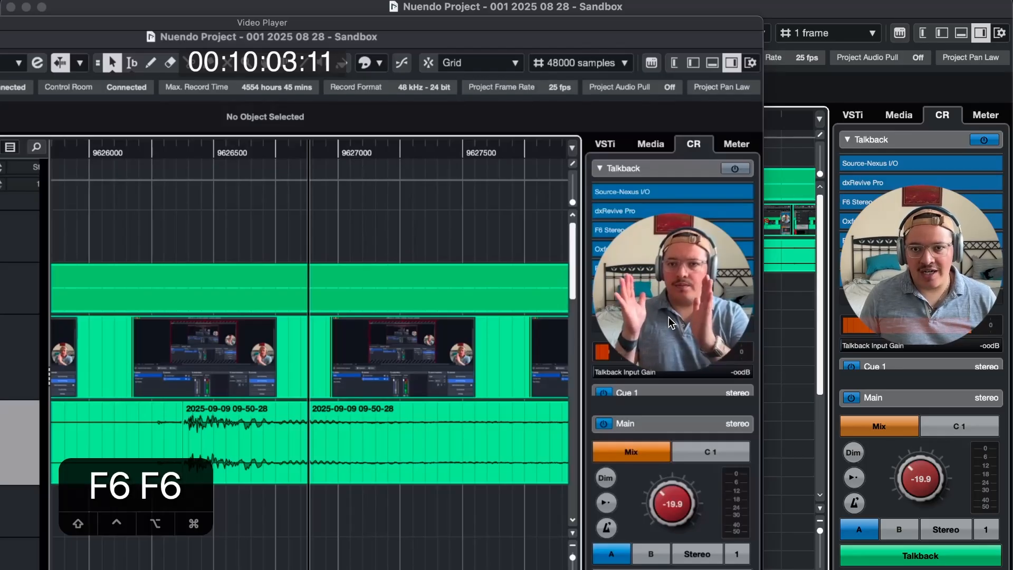
{"action": "key", "text": "F5"}
{"action": "key", "text": "F6"}
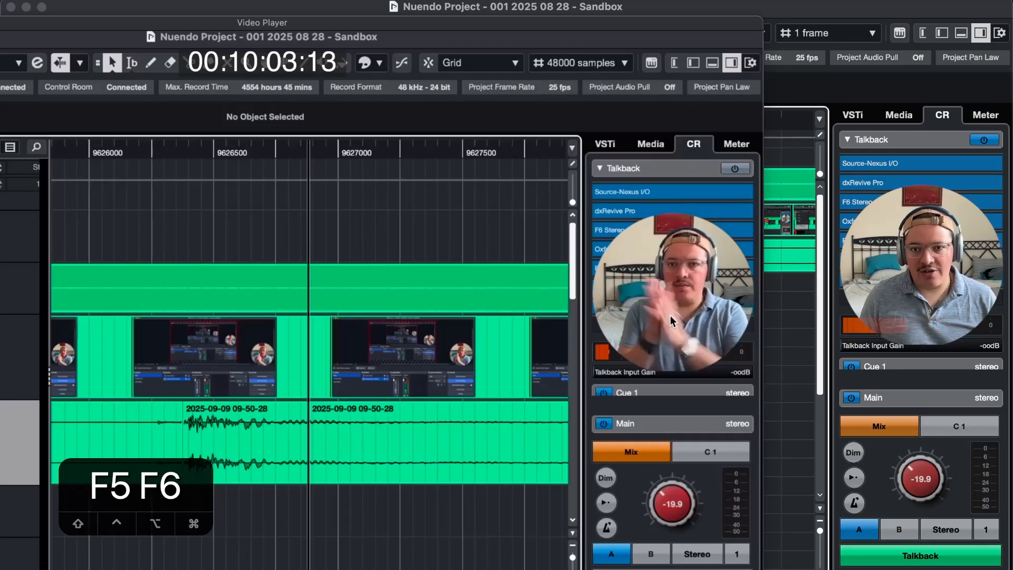
{"action": "key", "text": "F5"}
{"action": "key", "text": "F6"}
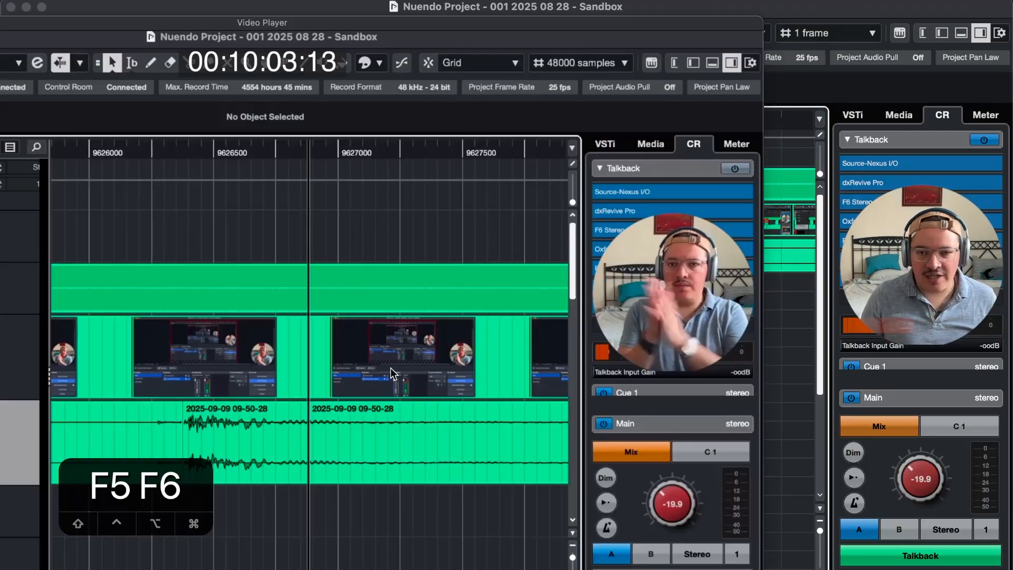
Set a locator at the clap frame 00:10:03:13, dismiss the Video Player and show the whole clip in the timeline
{"action": "key", "text": "super+5"}
{"action": "key", "text": "super+4"}
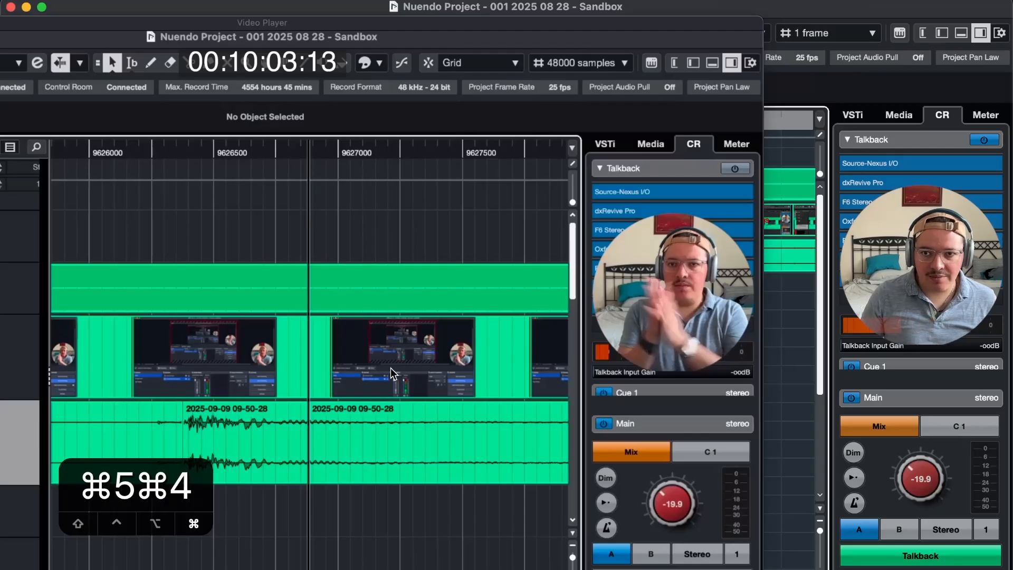
{"action": "key", "text": "super+9"}
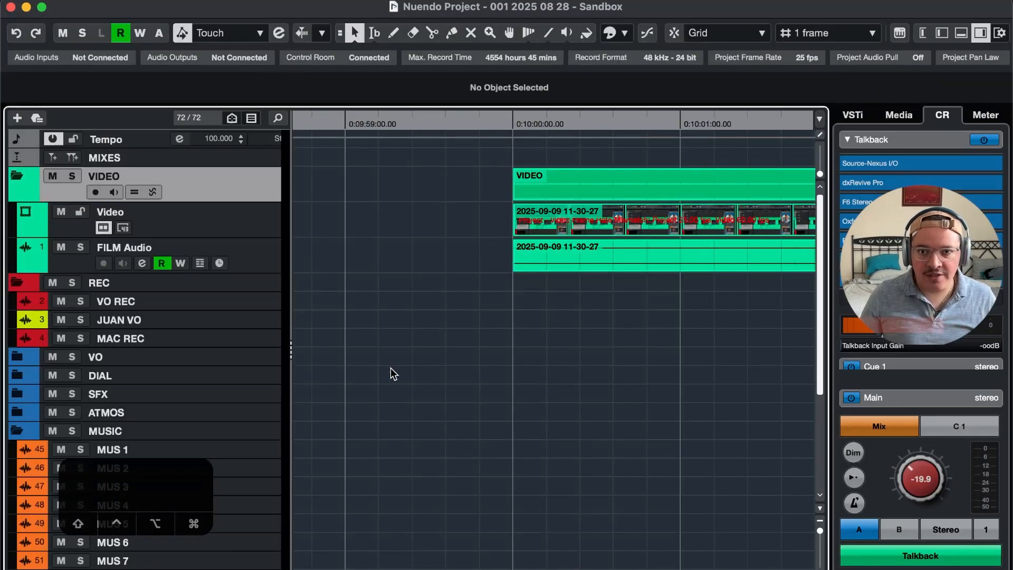
{"action": "key", "text": "g"}
{"action": "key", "text": "r"}
{"action": "key", "text": "r"}
{"action": "key", "text": "r"}
{"action": "key", "text": "r"}
{"action": "key", "text": "r"}
{"action": "key", "text": "r"}
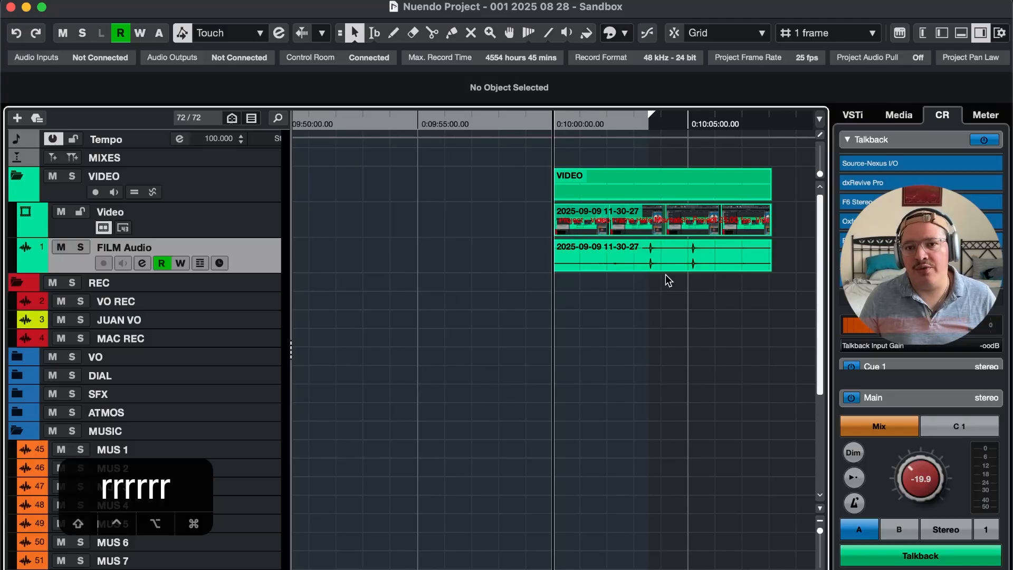
Place the project cursor just before the first clap transient on the FILM Audio track and zoom in there
{"action": "key", "text": "2"}
{"action": "left_click", "coordinate": [647, 259]}
{"action": "key", "text": "g"}
{"action": "key", "text": "t"}
{"action": "key", "text": "t"}
{"action": "key", "text": "t"}
{"action": "key", "text": "t"}
{"action": "key", "text": "t"}
{"action": "key", "text": "1"}
{"action": "key", "text": "t"}
{"action": "key", "text": "t"}
{"action": "key", "text": "t"}
{"action": "key", "text": "t"}
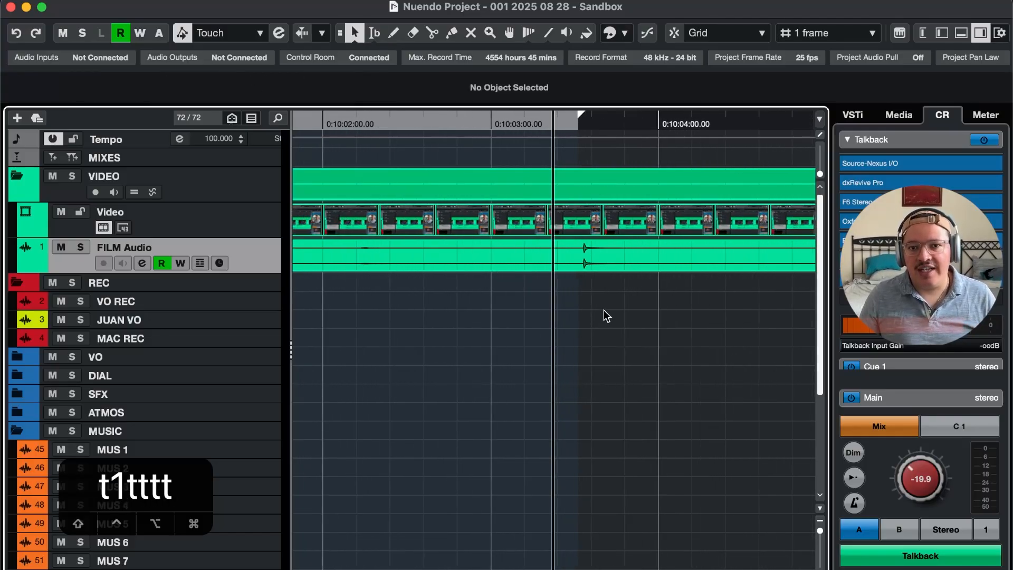
Place the project cursor just before frame 00:10:03:13 and zoom in to compare that frame with the FILM Audio clap transient
{"action": "key", "text": "t"}
{"action": "key", "text": "t"}
{"action": "key", "text": "t"}
Select the Video and FILM Audio events and enlarge their tracks around the clap
{"action": "left_click_drag", "start_coordinate": [637, 295], "coordinate": [620, 227]}
{"action": "key", "text": "super+t"}
{"action": "key", "text": "super+t"}
{"action": "key", "text": "super+t"}
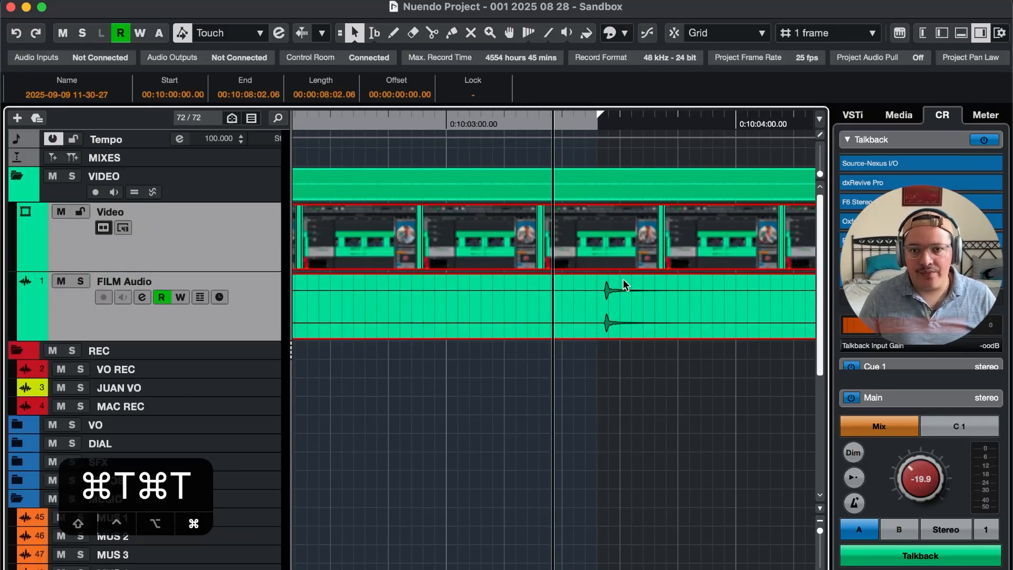
{"action": "left_click", "coordinate": [575, 425]}
{"action": "key", "text": "3"}
{"action": "left_click", "coordinate": [595, 331]}
{"action": "key", "text": "g"}
{"action": "key", "text": "t"}
{"action": "key", "text": "t"}
{"action": "key", "text": "t"}
{"action": "key", "text": "t"}
{"action": "key", "text": "t"}
{"action": "key", "text": "1"}
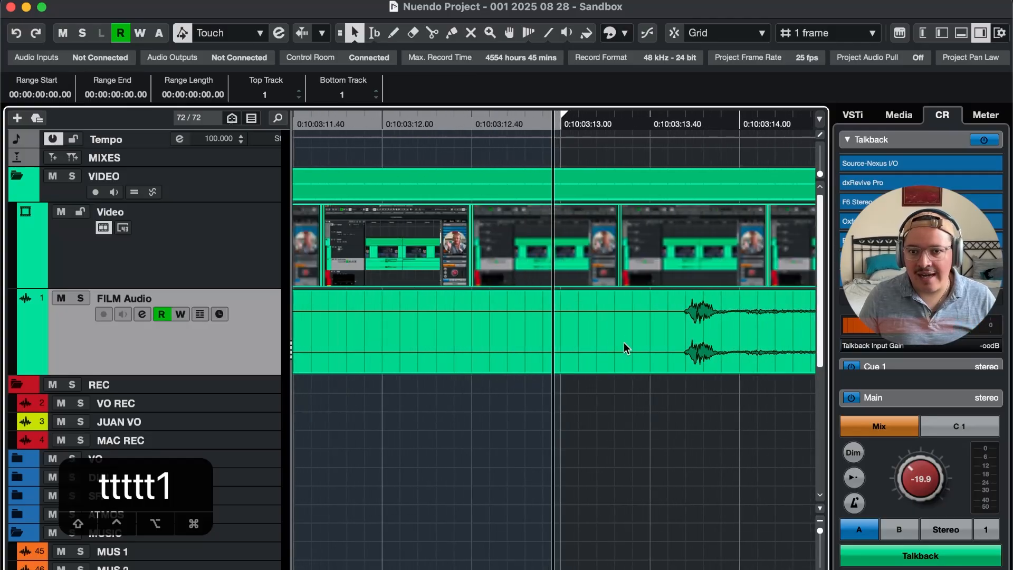
{"action": "key", "text": "r"}
{"action": "key", "text": "r"}
{"action": "key", "text": "r"}
{"action": "key", "text": "r"}
{"action": "key", "text": "r"}
{"action": "key", "text": "r"}
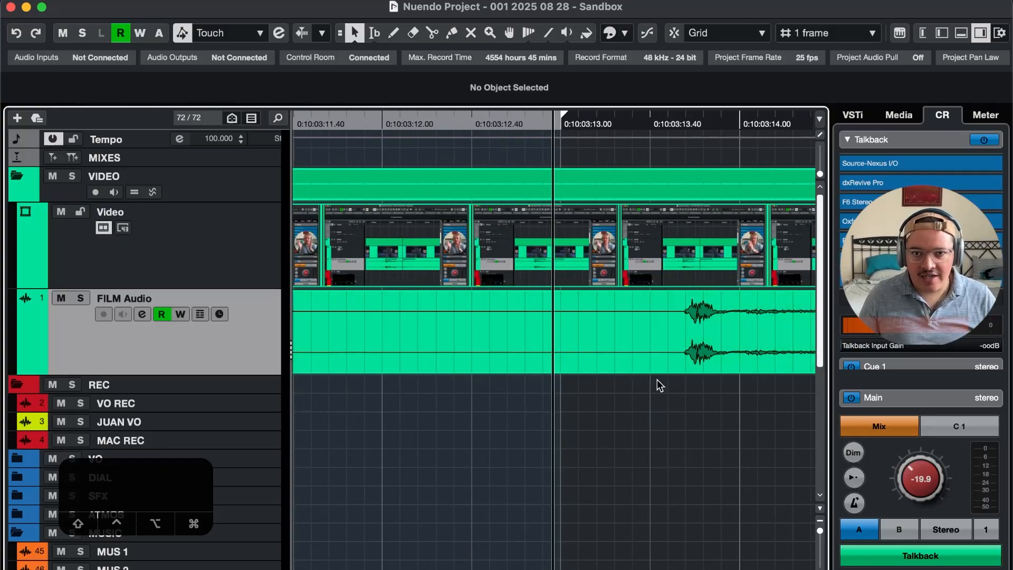
Nudge the project cursor frame by frame around the clap transient on the FILM Audio track in a wider timeline view
{"action": "key", "text": "F5"}
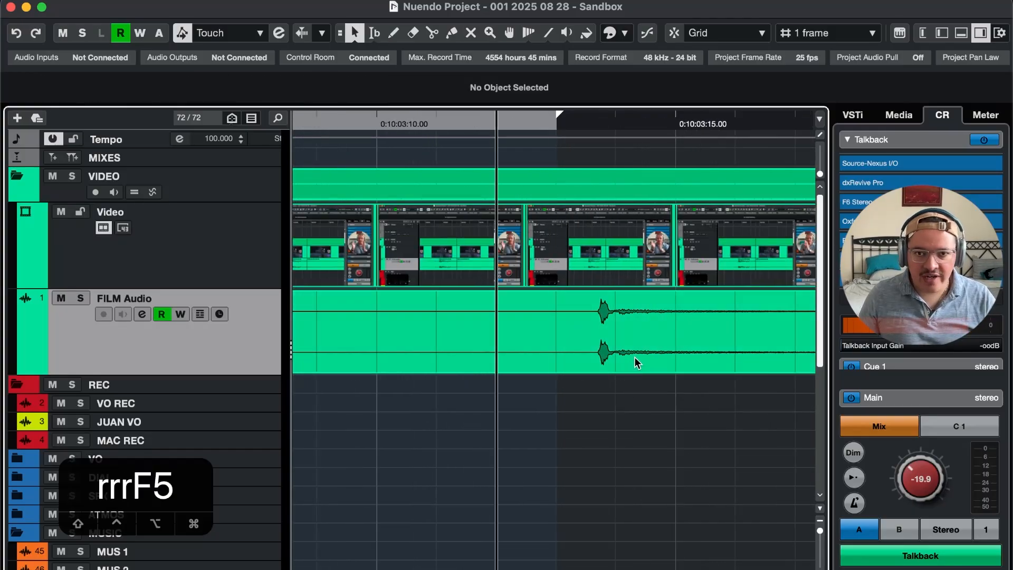
{"action": "key", "text": "F6"}
{"action": "key", "text": "F6"}
{"action": "key", "text": "F5"}
{"action": "key", "text": "F5"}
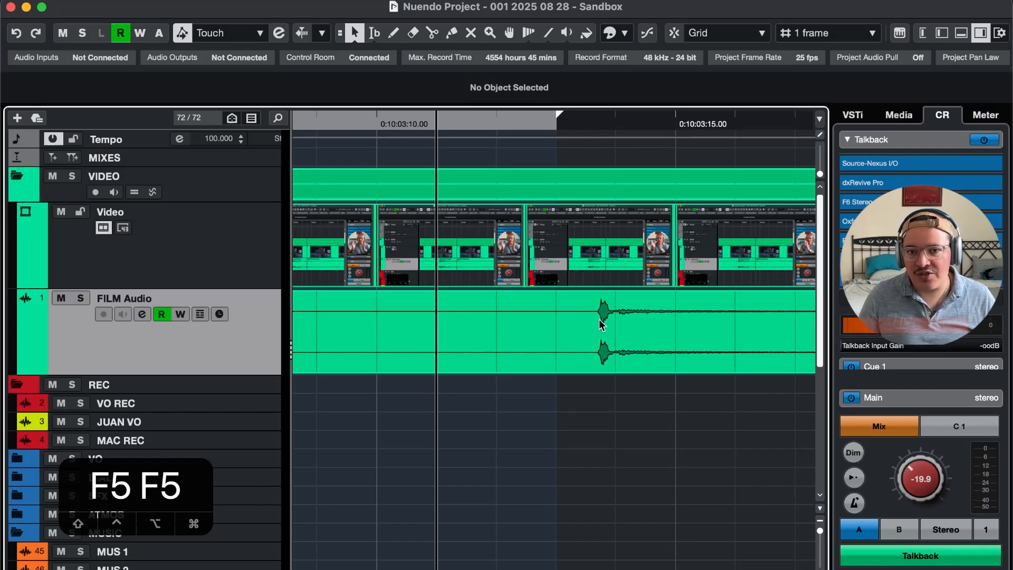
{"action": "key", "text": "r"}
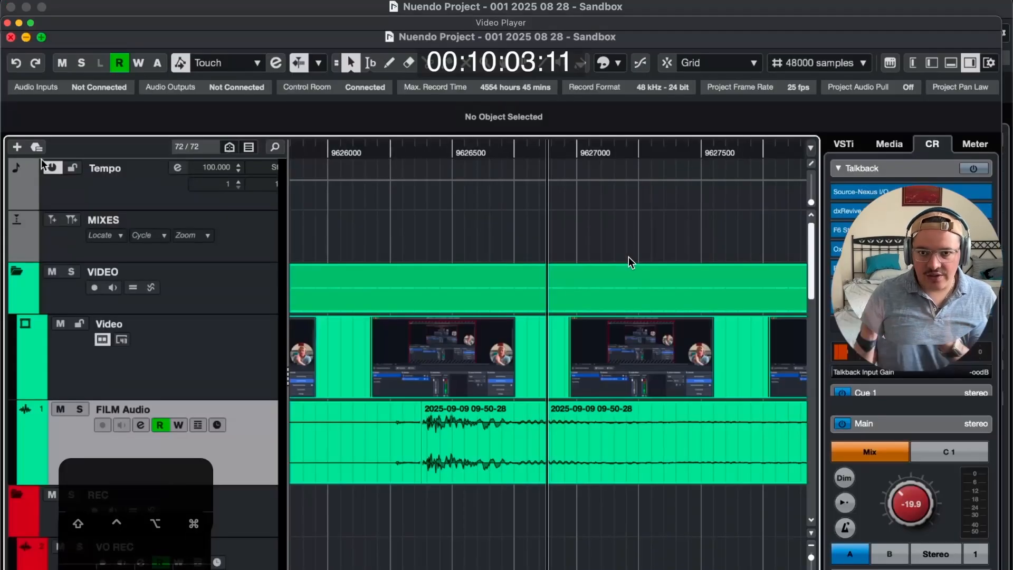
Place the Video Player beside the FILM Audio waveform and step the project cursor to the clap frame 00:10:03:14
{"action": "left_click_drag", "start_coordinate": [747, 22], "coordinate": [399, 17]}
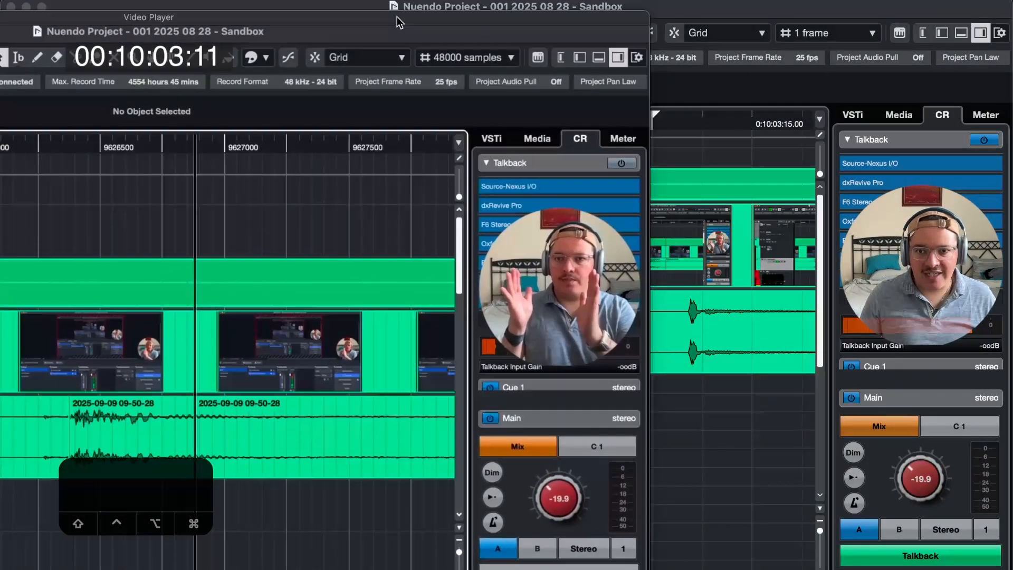
{"action": "key", "text": "F6"}
{"action": "key", "text": "F6"}
{"action": "key", "text": "F5"}
{"action": "key", "text": "F5"}
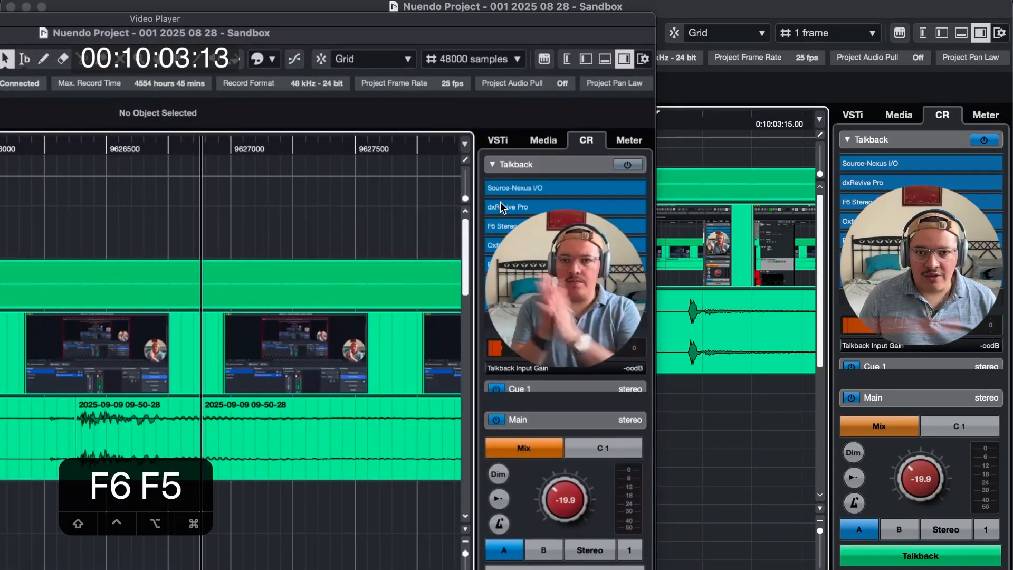
{"action": "key", "text": "F6"}
{"action": "key", "text": "F6"}
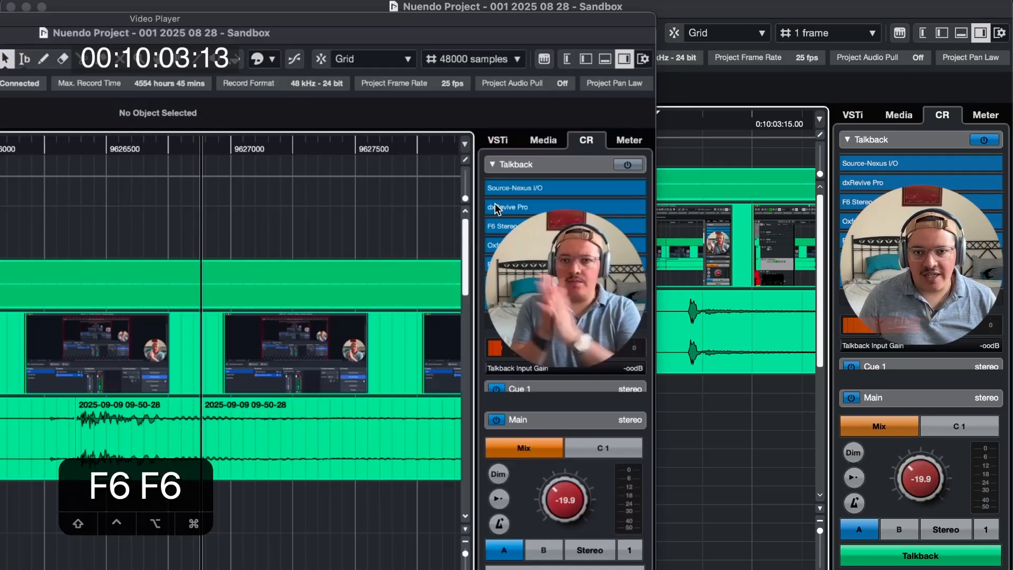
{"action": "key", "text": "F5"}
{"action": "key", "text": "F6"}
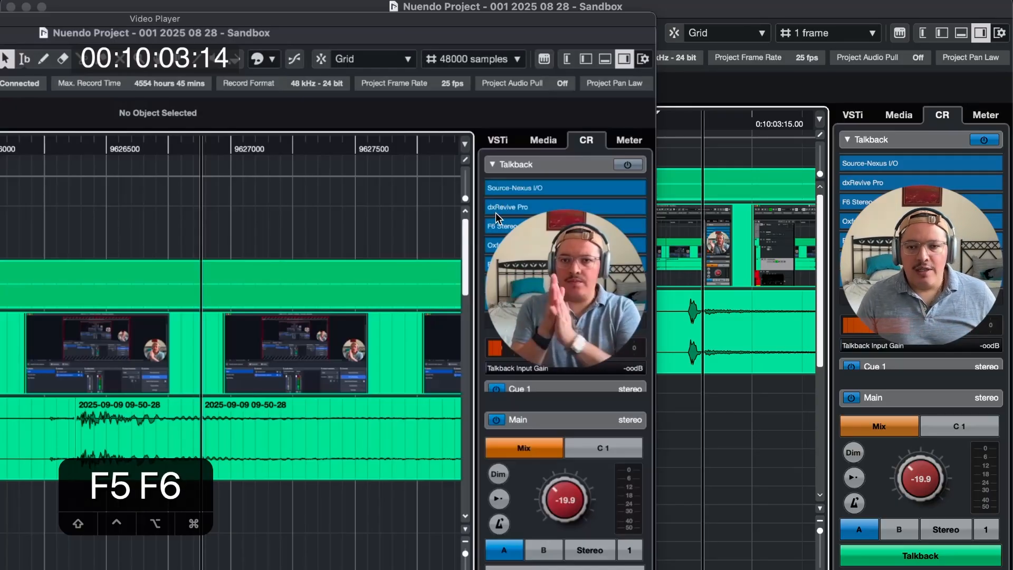
Dismiss the Video Player and split the FILM Audio event at the project cursor on 00:10:03:14
{"action": "key", "text": "super+9"}
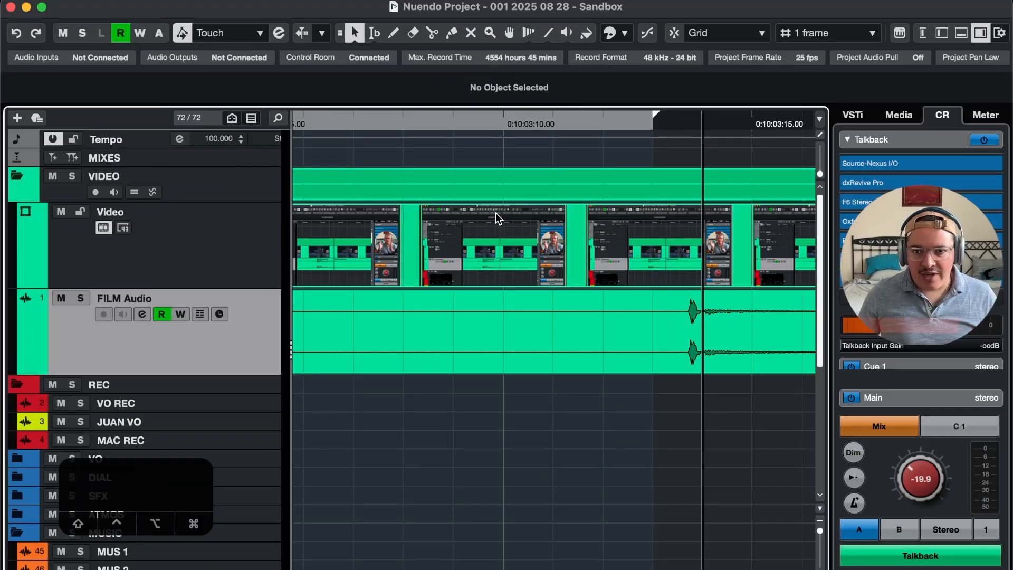
{"action": "key", "text": "t"}
{"action": "key", "text": "t"}
{"action": "key", "text": "t"}
{"action": "key", "text": "t"}
{"action": "key", "text": "t"}
{"action": "key", "text": "t"}
{"action": "key", "text": "t"}
{"action": "key", "text": "t"}
{"action": "key", "text": "t"}
{"action": "key", "text": "t"}
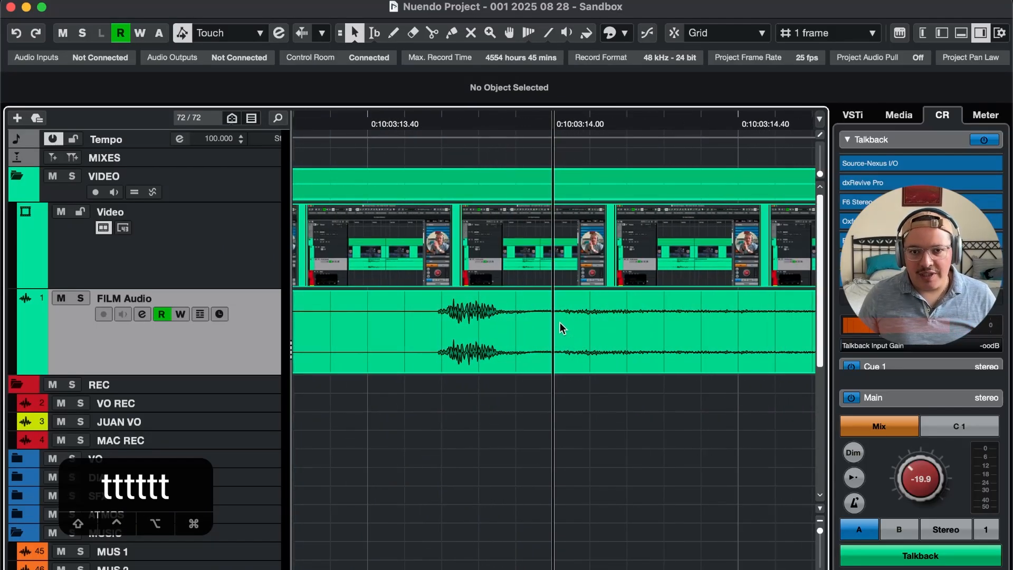
{"action": "key", "text": "t"}
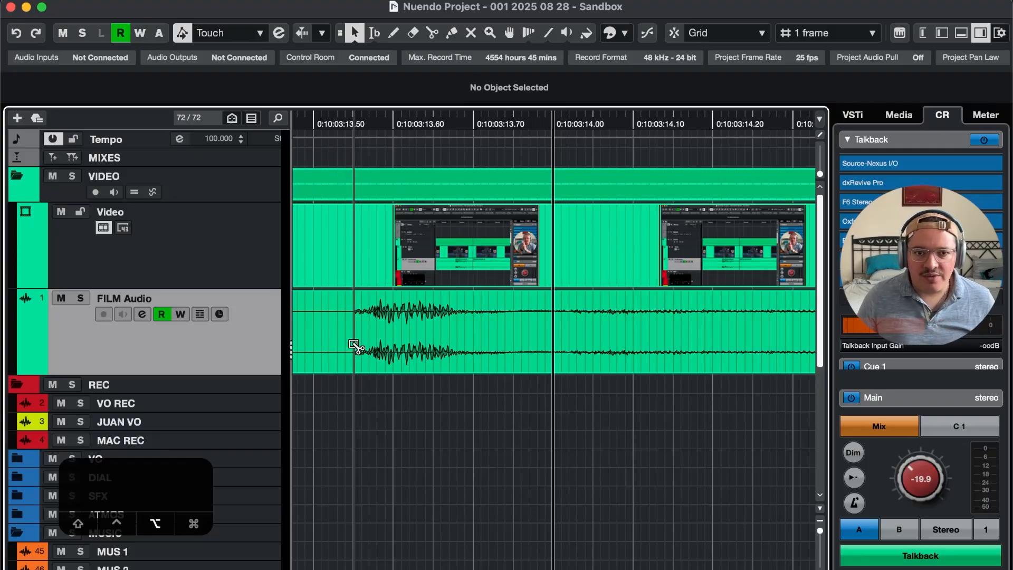
{"action": "left_click", "coordinate": [580, 346]}
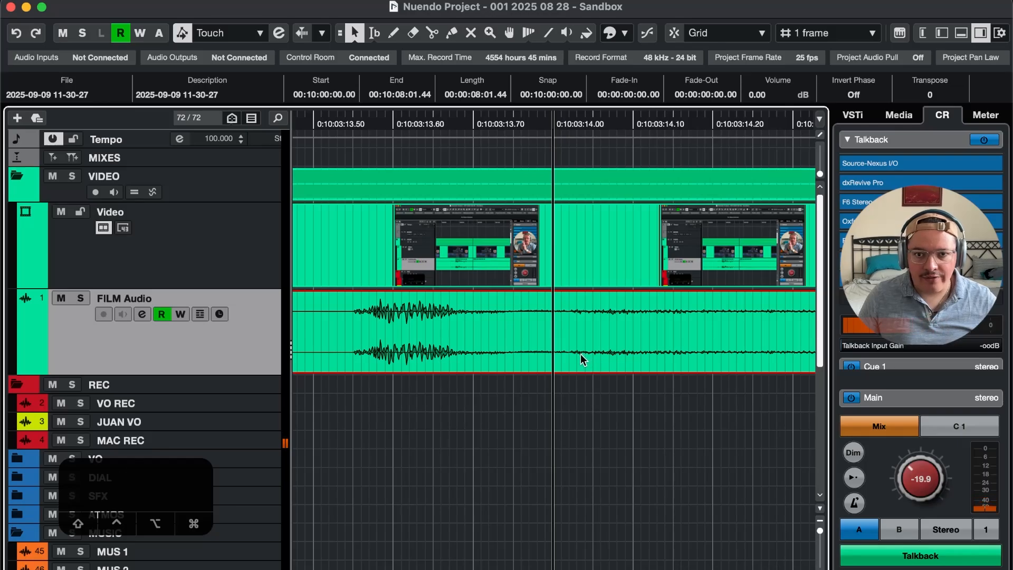
{"action": "left_click", "coordinate": [561, 353], "text": "alt"}
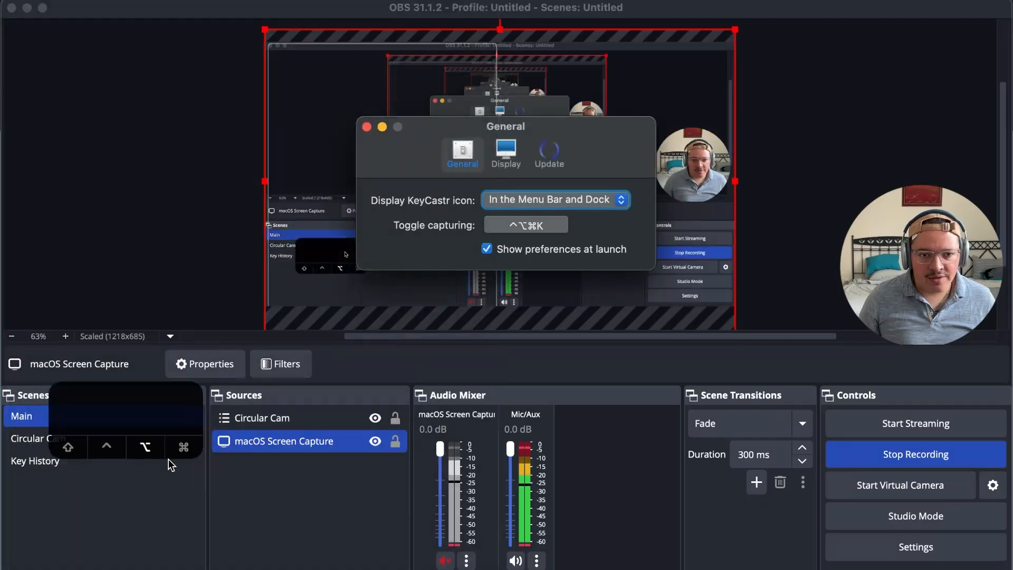
In OBS, reposition the KeyCastr key overlay and close the KeyCastr preferences window
{"action": "left_click_drag", "start_coordinate": [127, 290], "coordinate": [154, 379]}
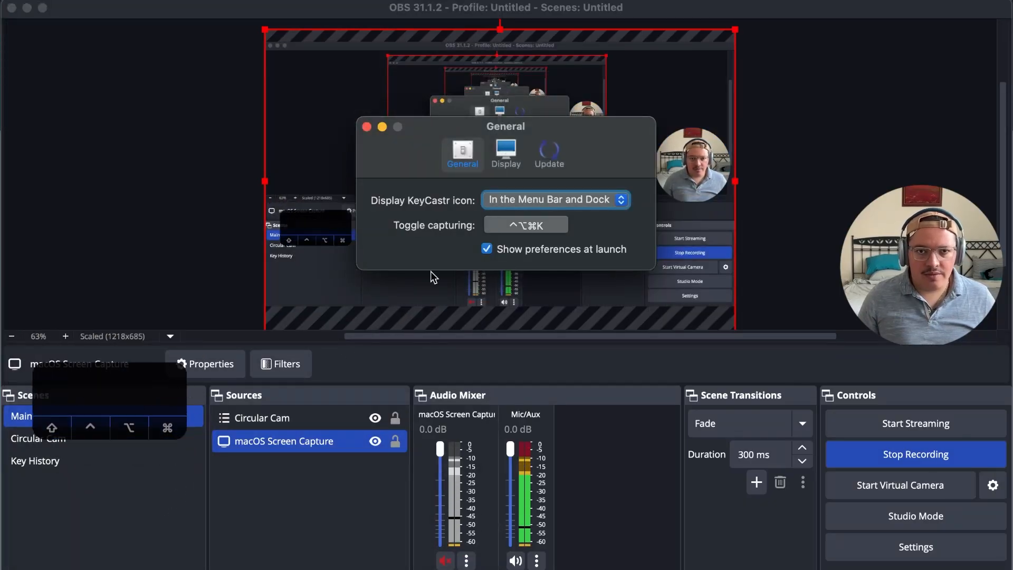
{"action": "left_click", "coordinate": [366, 126]}
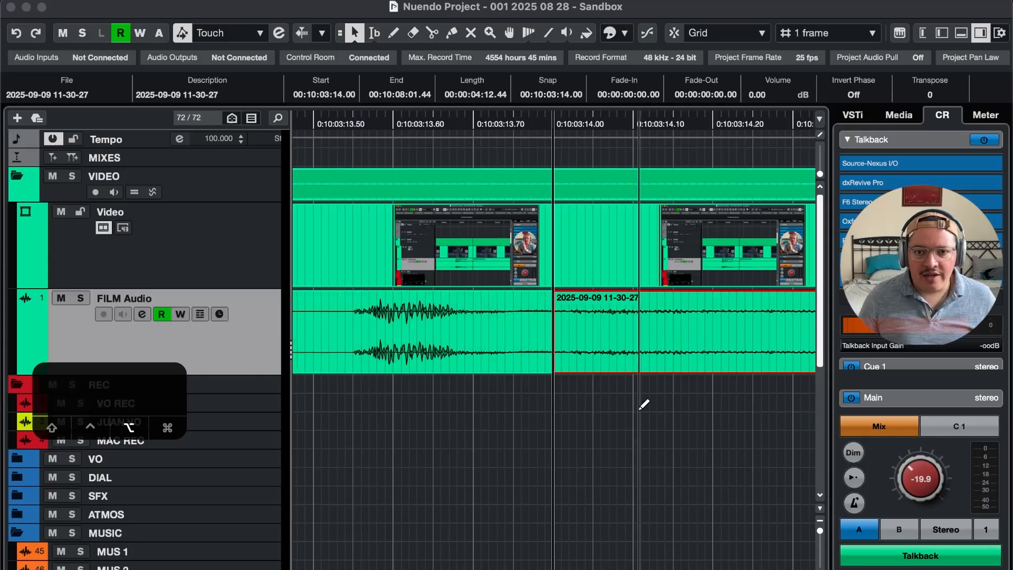
Split the FILM Audio event at the start of the clap transient, 00:10:03:13.54, and select the piece containing the clap
{"action": "left_click", "coordinate": [352, 333], "text": "alt"}
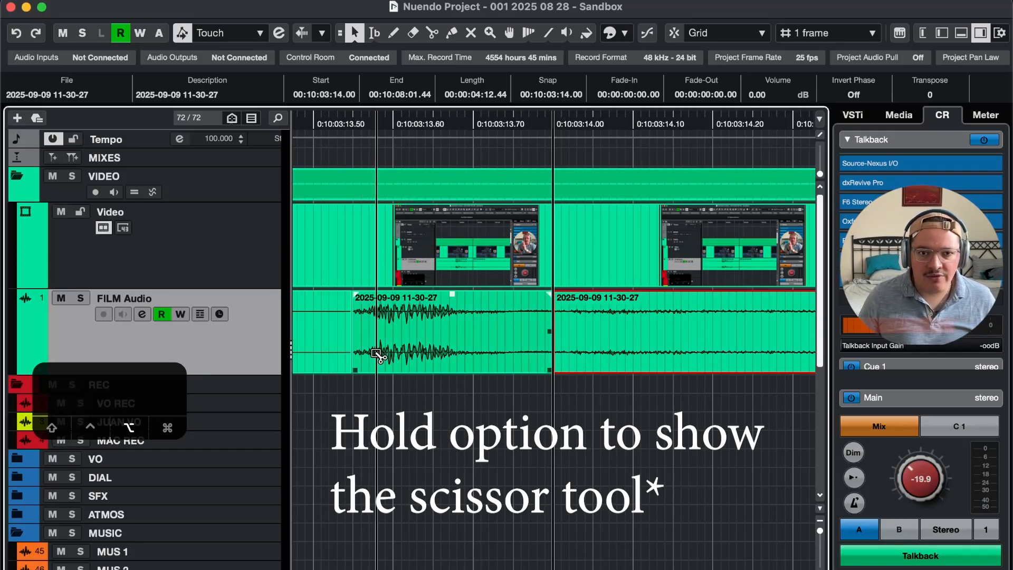
{"action": "left_click", "coordinate": [463, 343]}
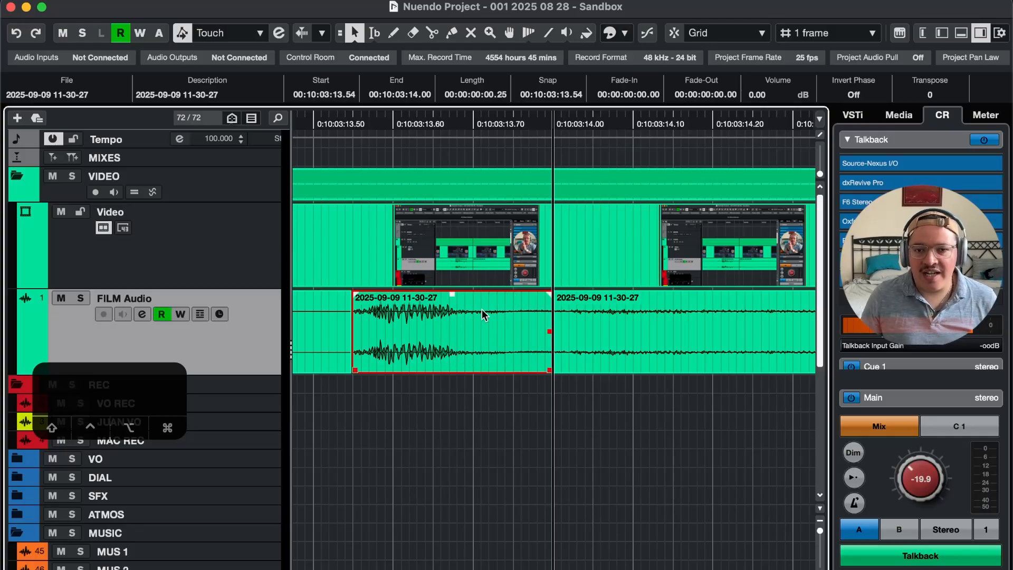
Change the ruler's display format from Timecode to Samples
{"action": "right_click", "coordinate": [563, 123]}
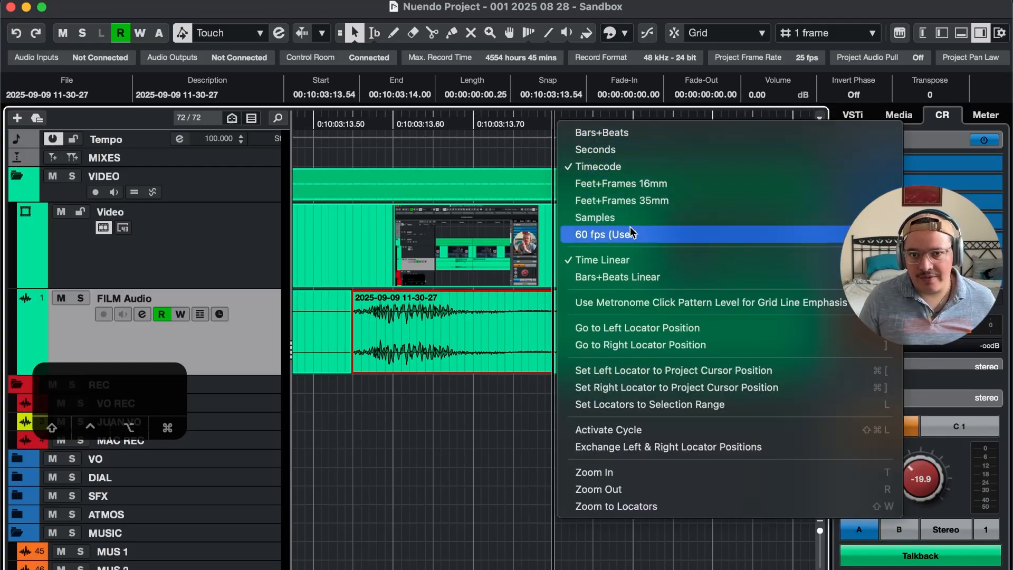
{"action": "left_click", "coordinate": [533, 121]}
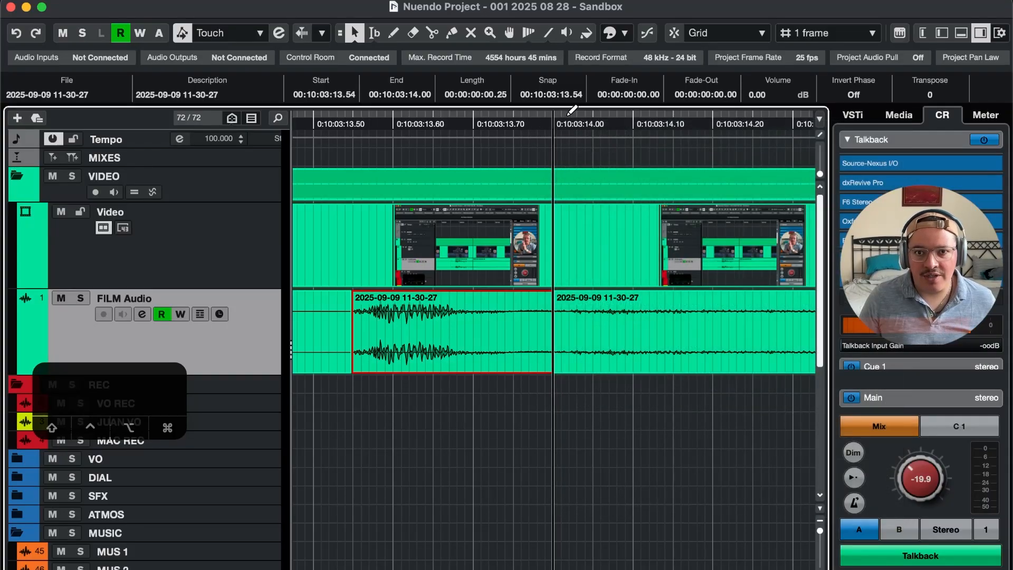
{"action": "right_click", "coordinate": [541, 124]}
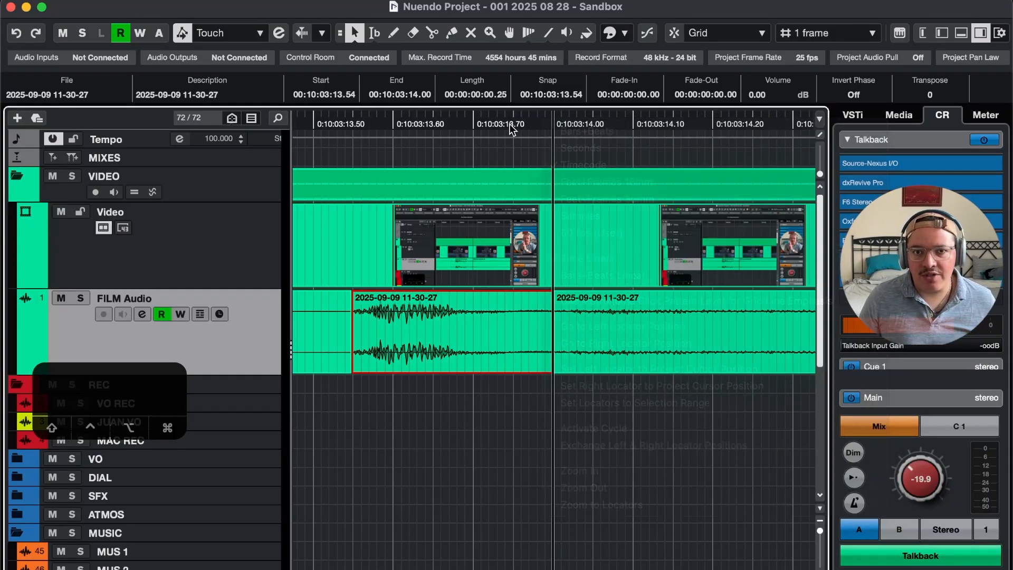
{"action": "left_click", "coordinate": [564, 121]}
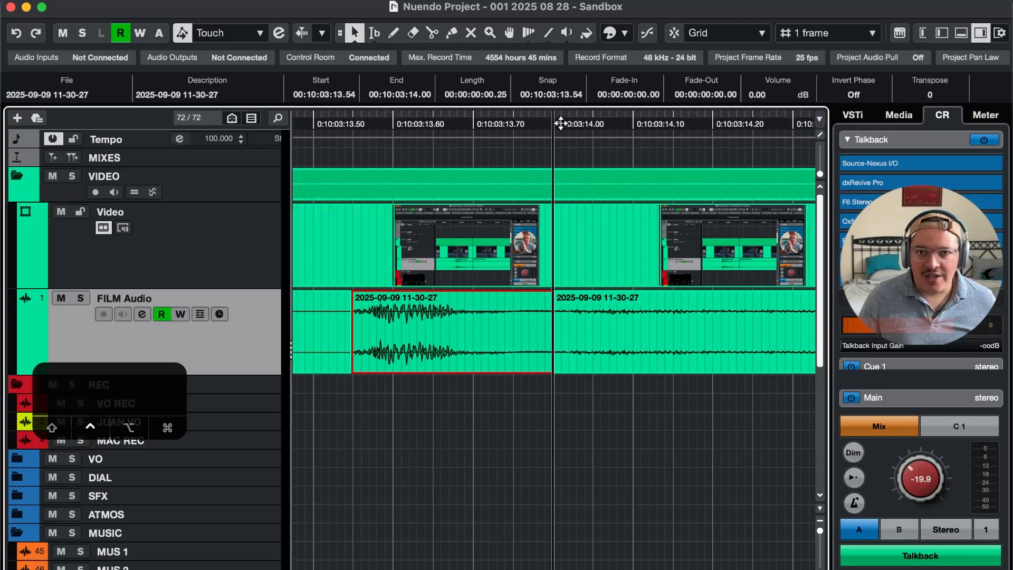
{"action": "right_click", "coordinate": [541, 124]}
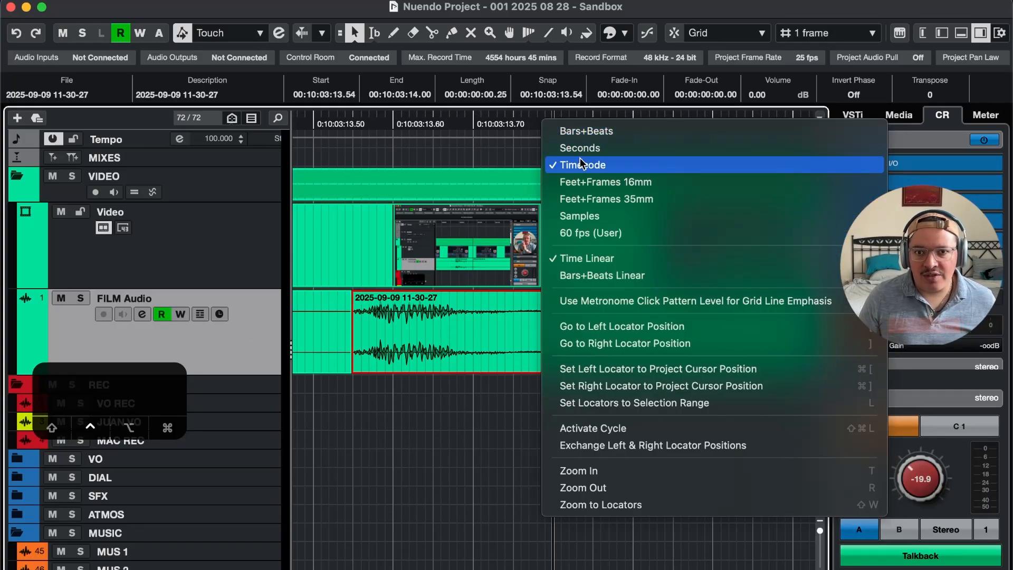
{"action": "left_click", "coordinate": [596, 215]}
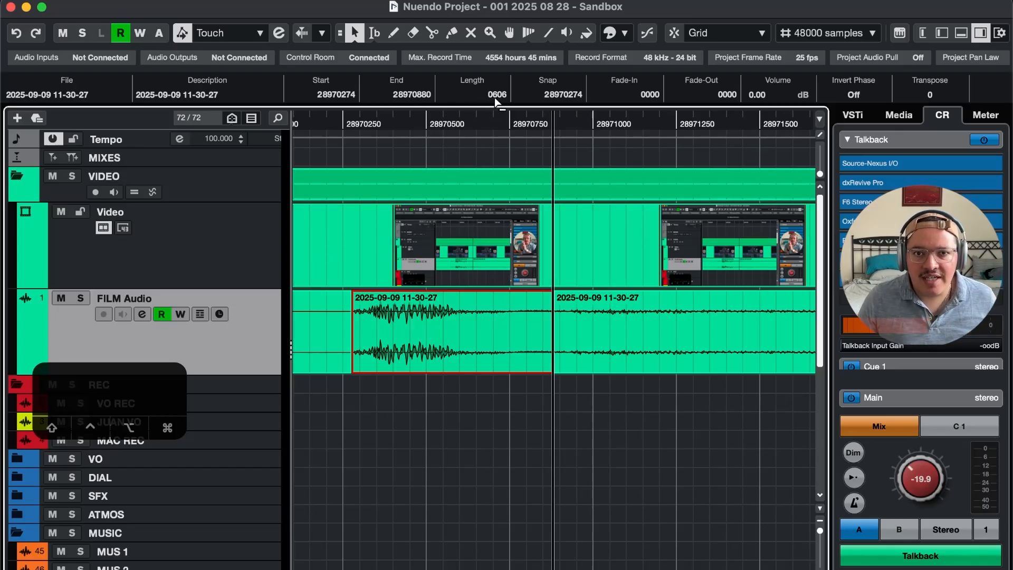
Check the sample length of the FILM Audio piece between the clap transient and the clap frame against the following piece
{"action": "left_click", "coordinate": [569, 336]}
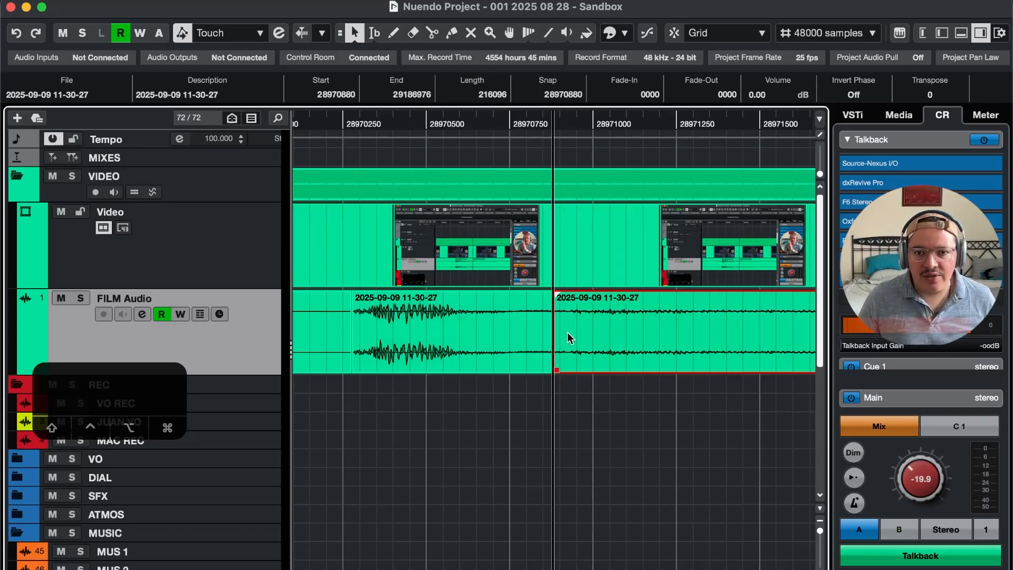
{"action": "left_click", "coordinate": [505, 334]}
{"action": "left_click", "coordinate": [582, 333]}
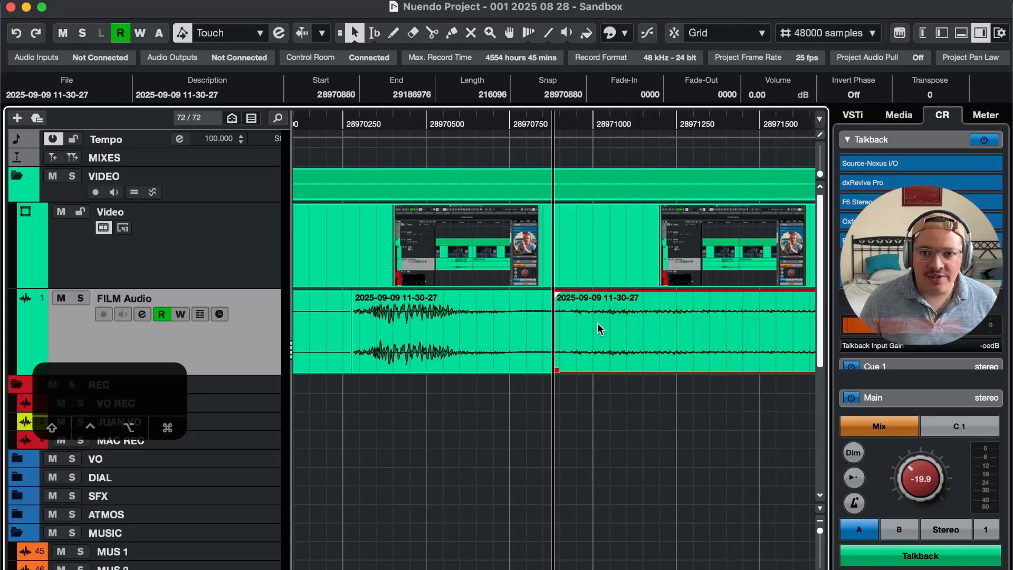
{"action": "left_click", "coordinate": [515, 316]}
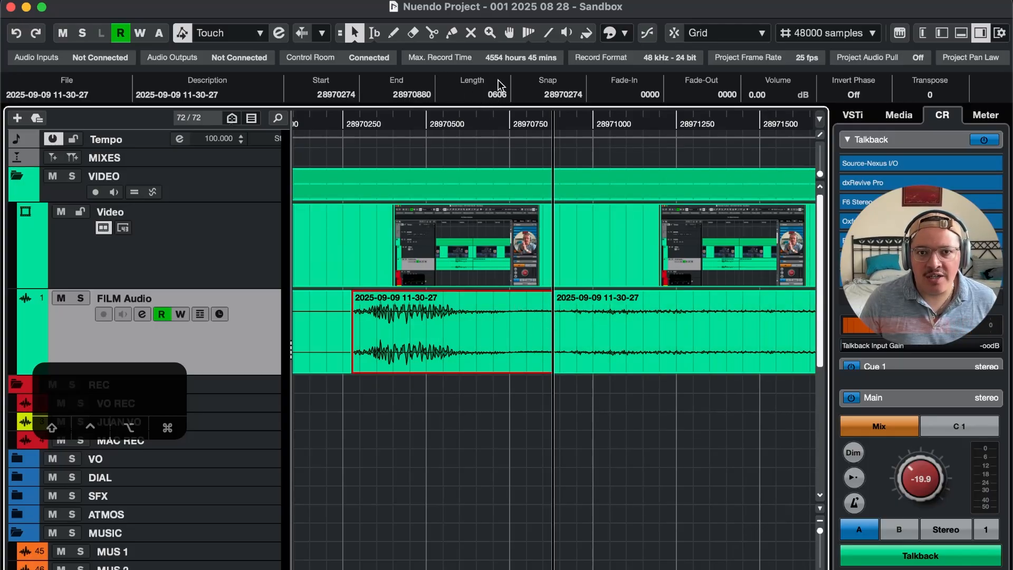
{"action": "left_click", "coordinate": [577, 327]}
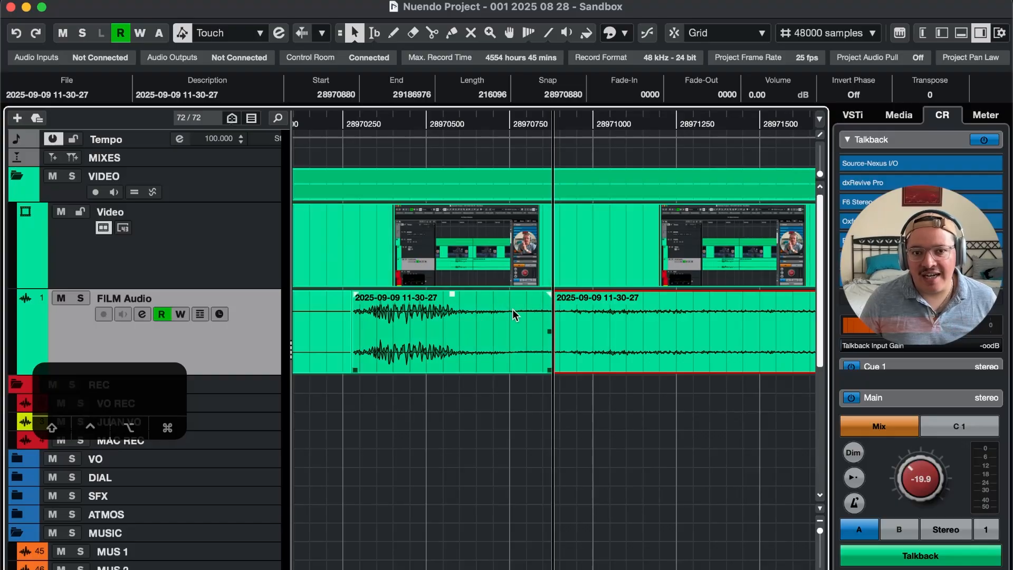
{"action": "left_click", "coordinate": [507, 328]}
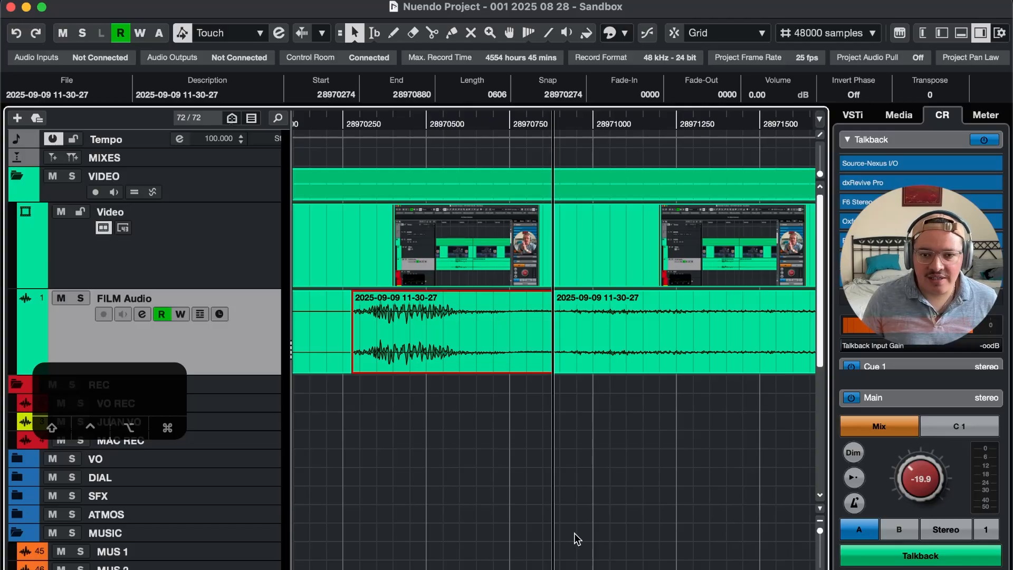
Switch to the ChatGPT conversation in Google Chrome with the 1985-sample conversion and send "now 606 samples"
{"action": "left_click", "coordinate": [526, 567]}
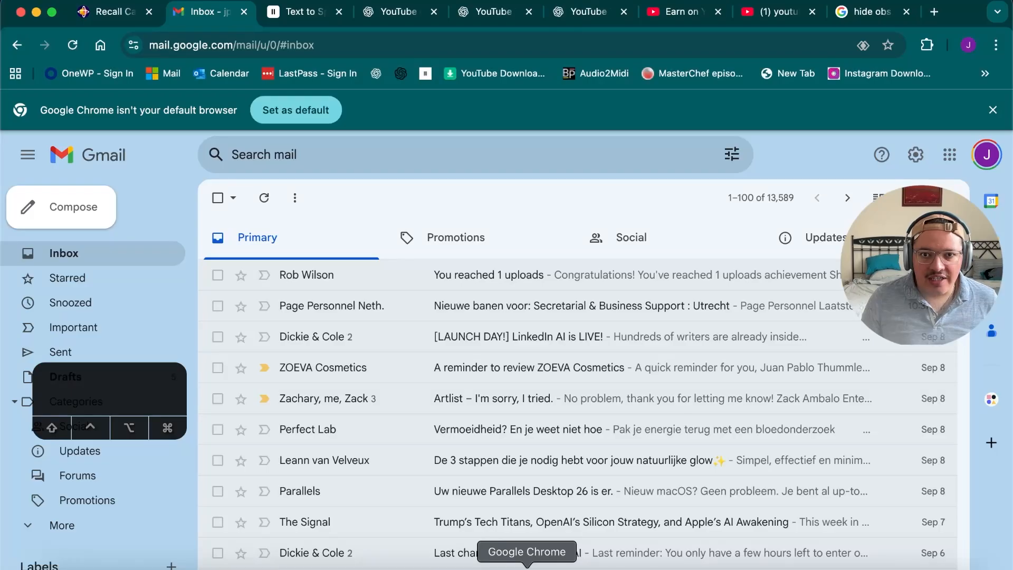
{"action": "left_click", "coordinate": [397, 12]}
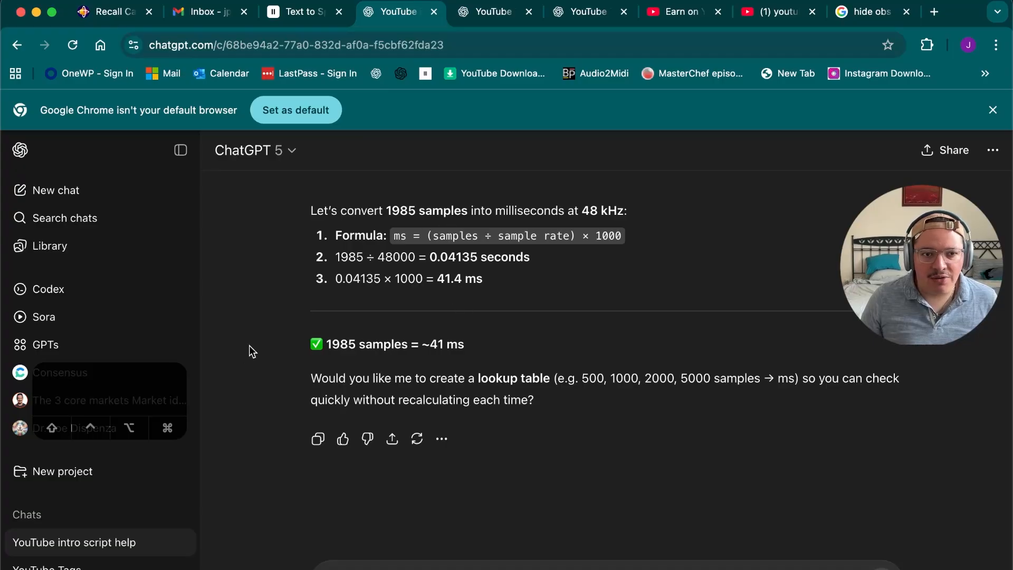
{"action": "scroll", "coordinate": [556, 322], "scroll_direction": "up", "scroll_amount": 3}
{"action": "scroll", "coordinate": [561, 335], "scroll_direction": "down", "scroll_amount": 1}
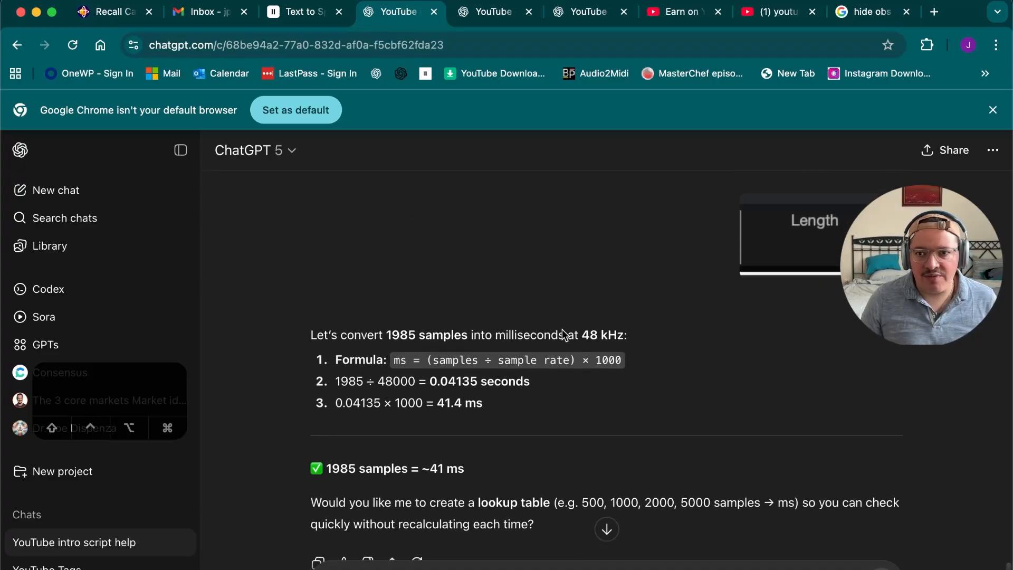
{"action": "type", "text": "m["}
{"action": "key", "text": "BackSpace"}
{"action": "type", "text": "ples"}
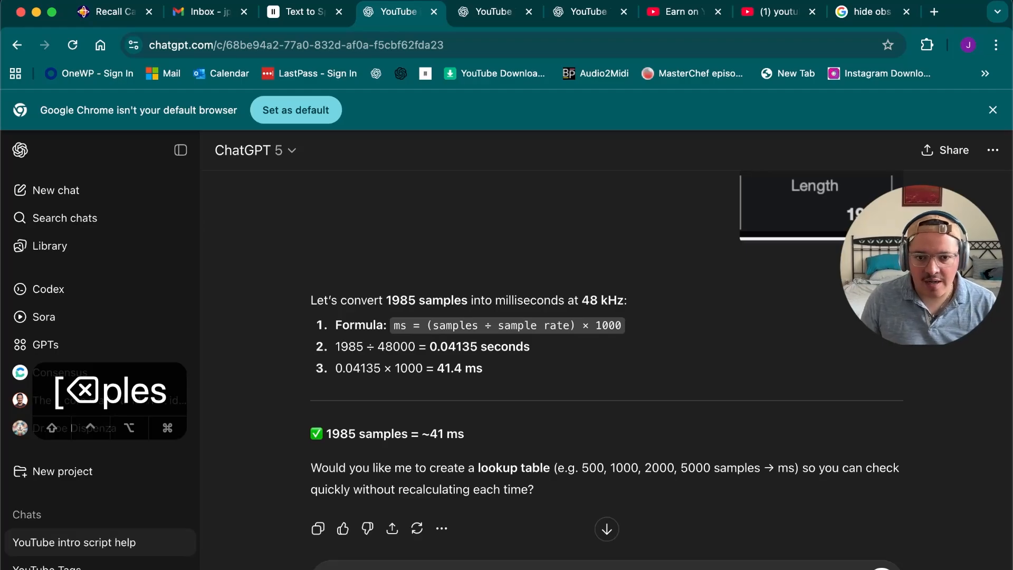
{"action": "key", "text": "Return"}
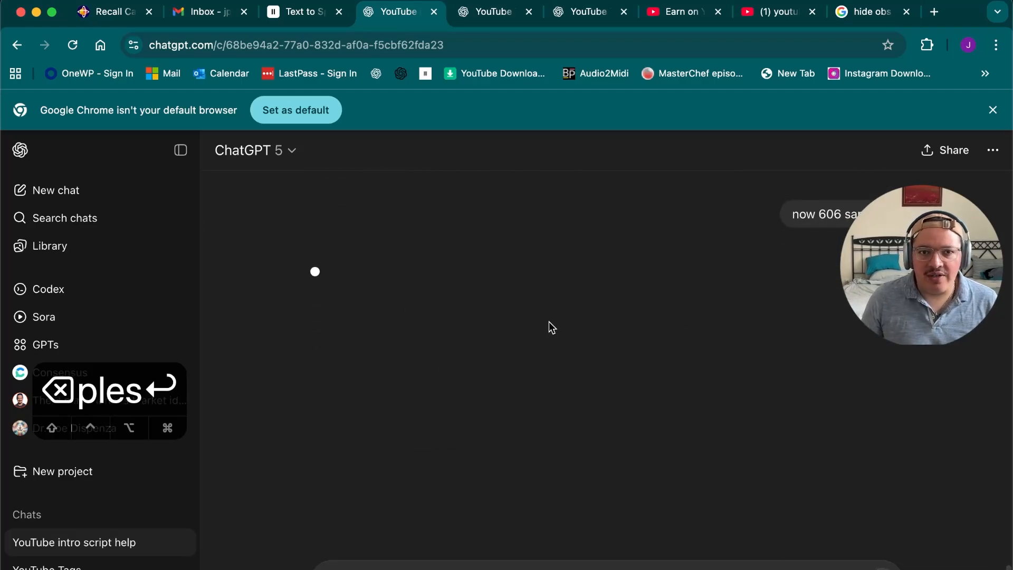
Review the samples-to-milliseconds formula, its 48000 divisor and the conversion of 606 samples in the ChatGPT replies
{"action": "scroll", "coordinate": [549, 348], "scroll_direction": "up", "scroll_amount": 3}
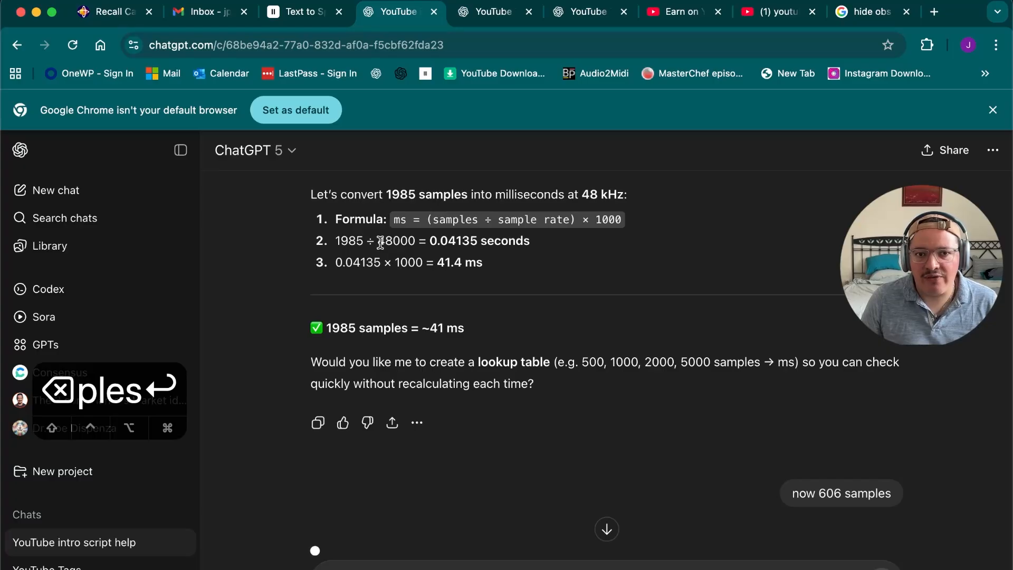
{"action": "left_click_drag", "start_coordinate": [377, 241], "coordinate": [417, 240]}
{"action": "left_click", "coordinate": [516, 236]}
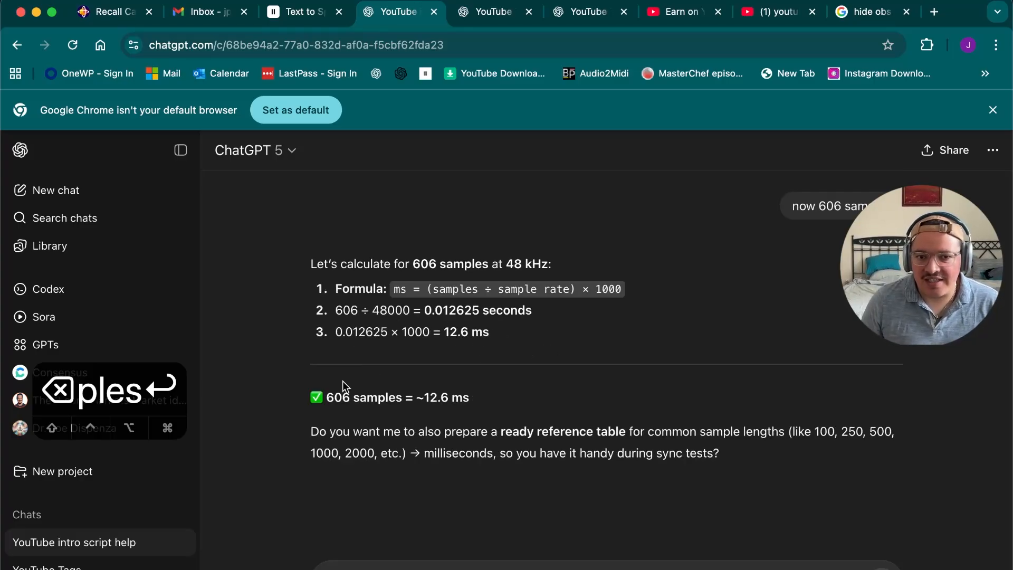
{"action": "scroll", "coordinate": [401, 356], "scroll_direction": "down", "scroll_amount": 1}
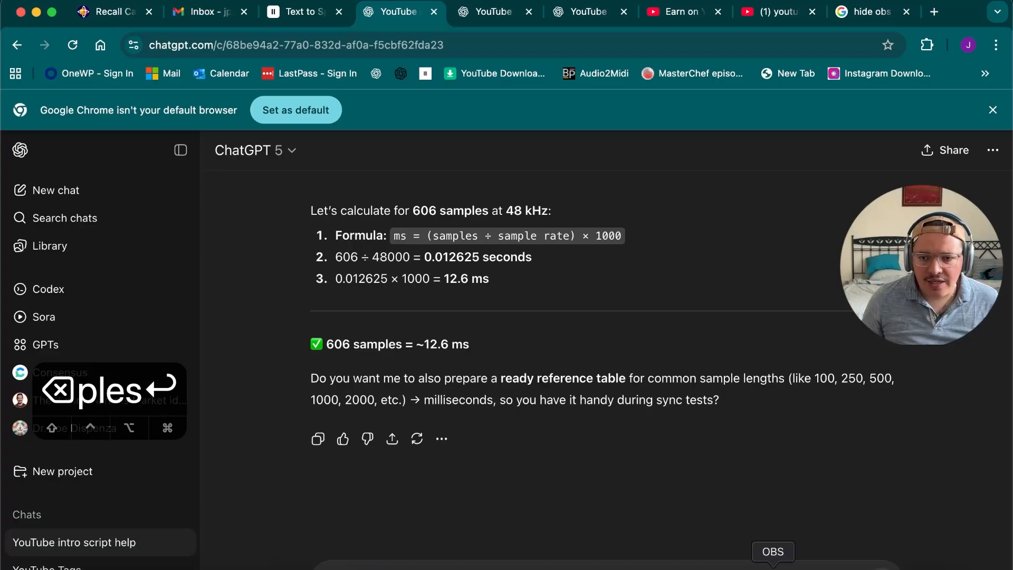
Switch to OBS and open the advanced audio properties from the Mic/Aux mixer channel, moving the dialog up
{"action": "left_click", "coordinate": [773, 565]}
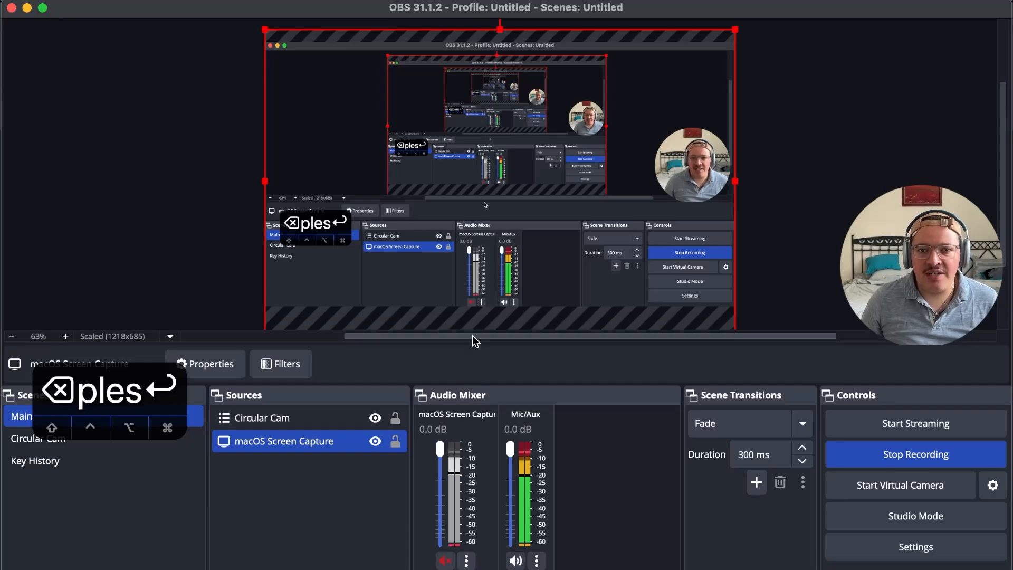
{"action": "left_click", "coordinate": [538, 561]}
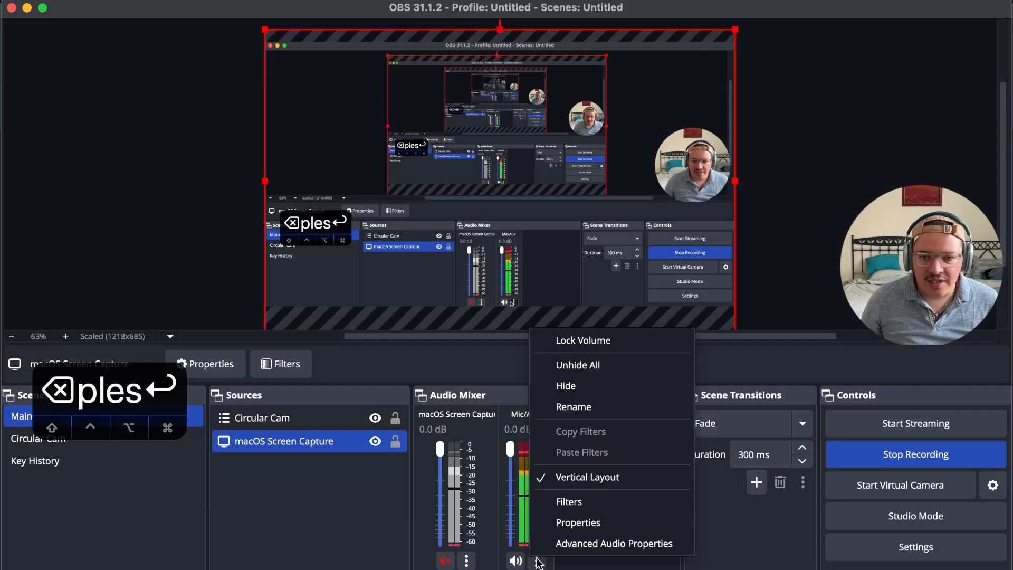
{"action": "left_click", "coordinate": [539, 561]}
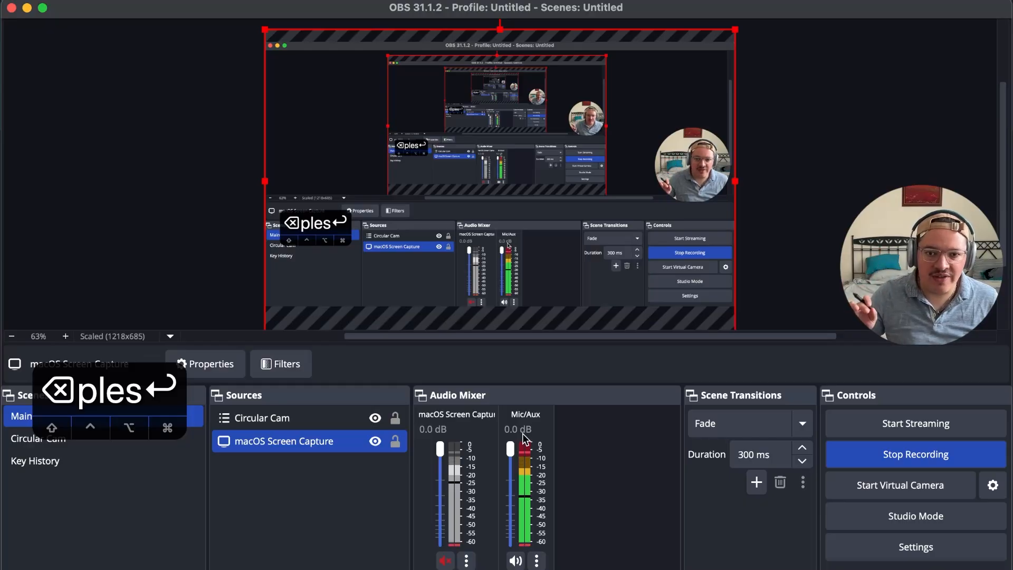
{"action": "left_click", "coordinate": [536, 560]}
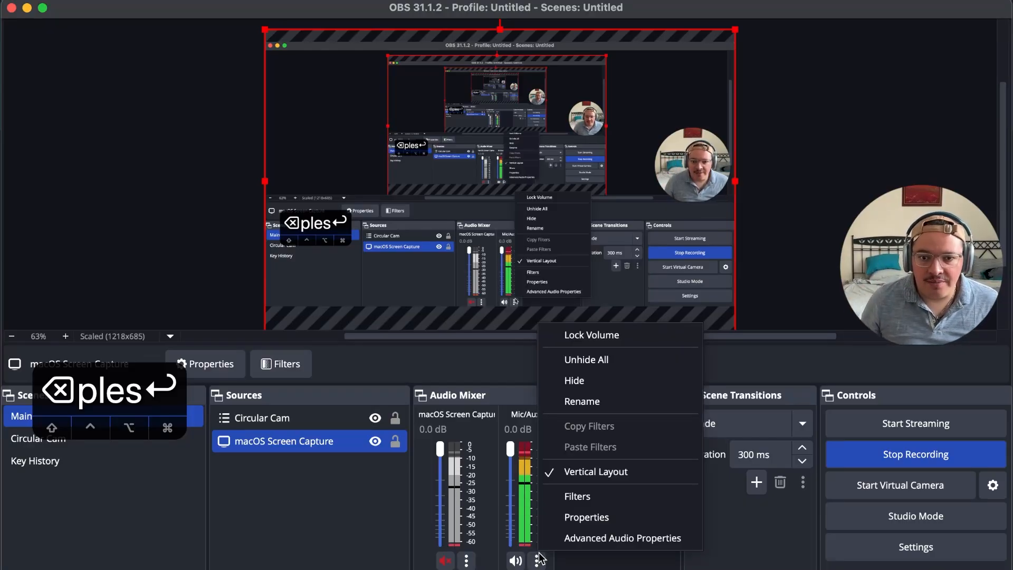
{"action": "left_click", "coordinate": [573, 538]}
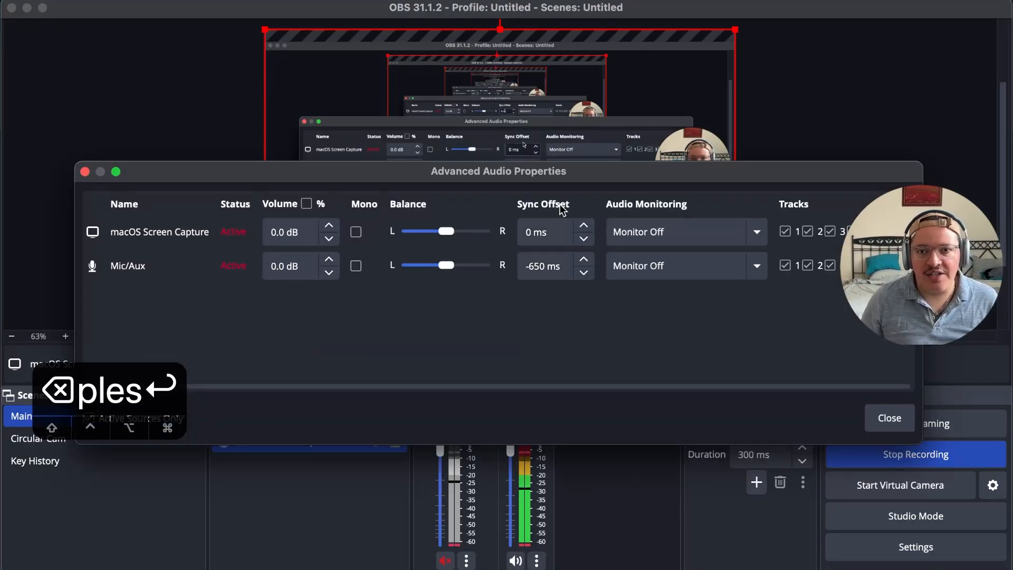
{"action": "left_click_drag", "start_coordinate": [572, 176], "coordinate": [562, 138]}
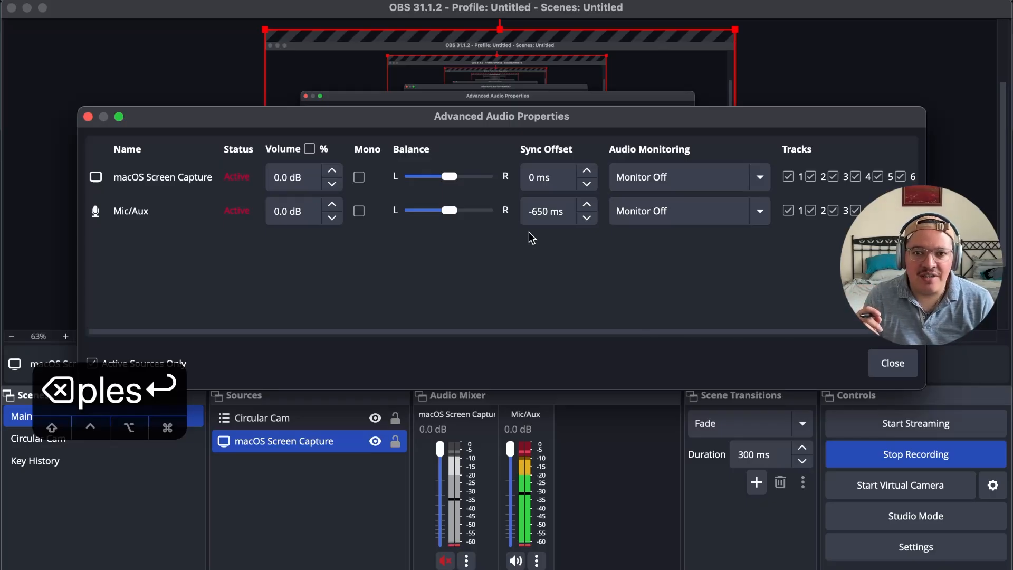
Recheck the 606-sample conversion in ChatGPT, set the Mic/Aux sync offset in OBS to -640 ms and close the audio properties
{"action": "key", "text": "super+Tab"}
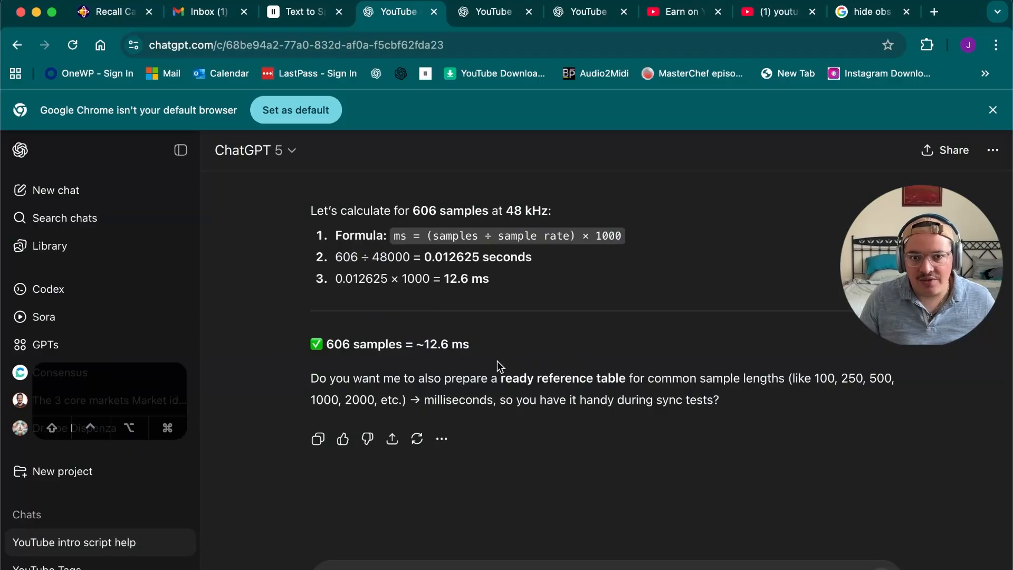
{"action": "key", "text": "super+Tab"}
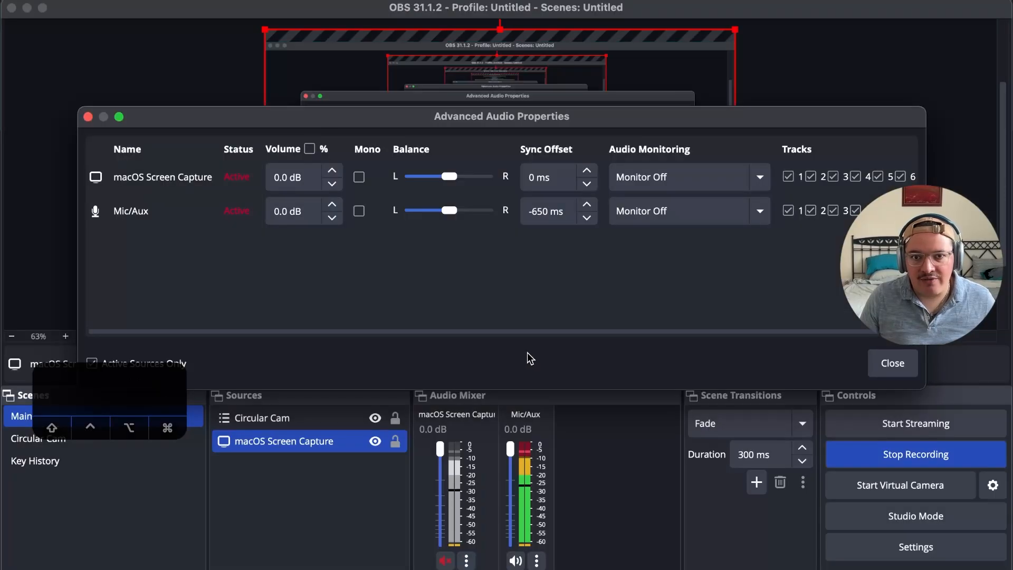
{"action": "left_click", "coordinate": [539, 211]}
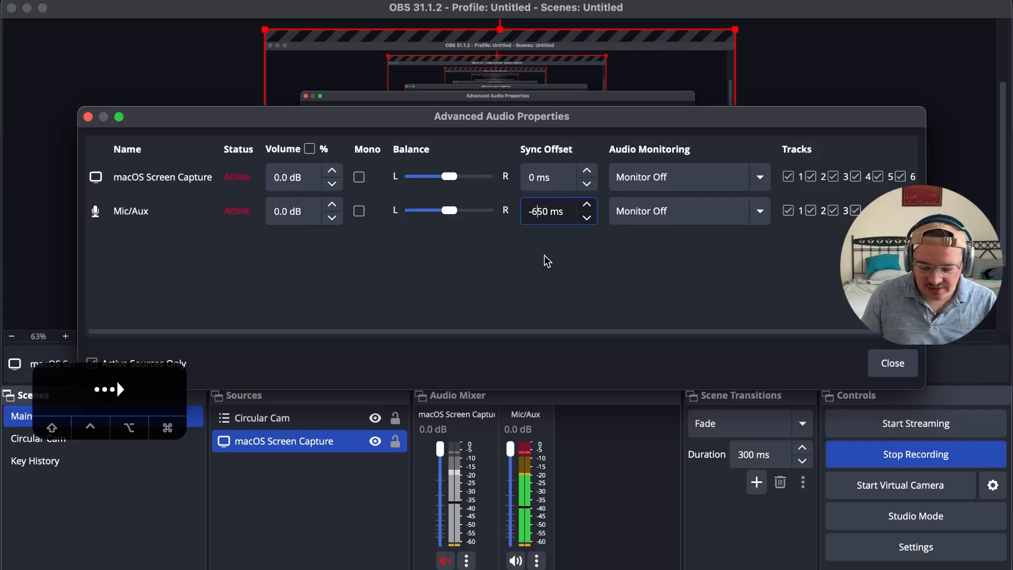
{"action": "key", "text": "BackSpace"}
{"action": "type", "text": "4"}
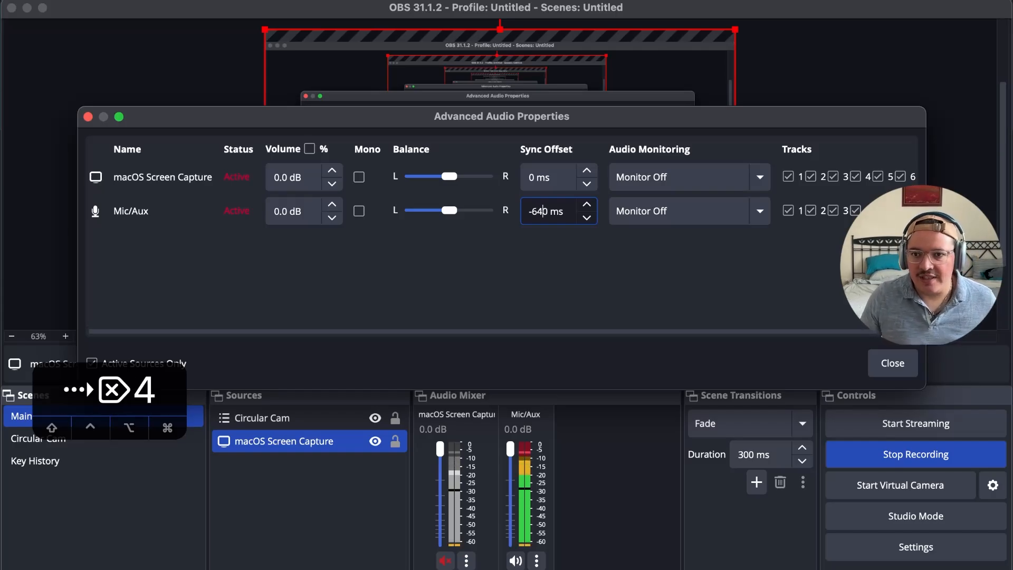
{"action": "left_click", "coordinate": [892, 363]}
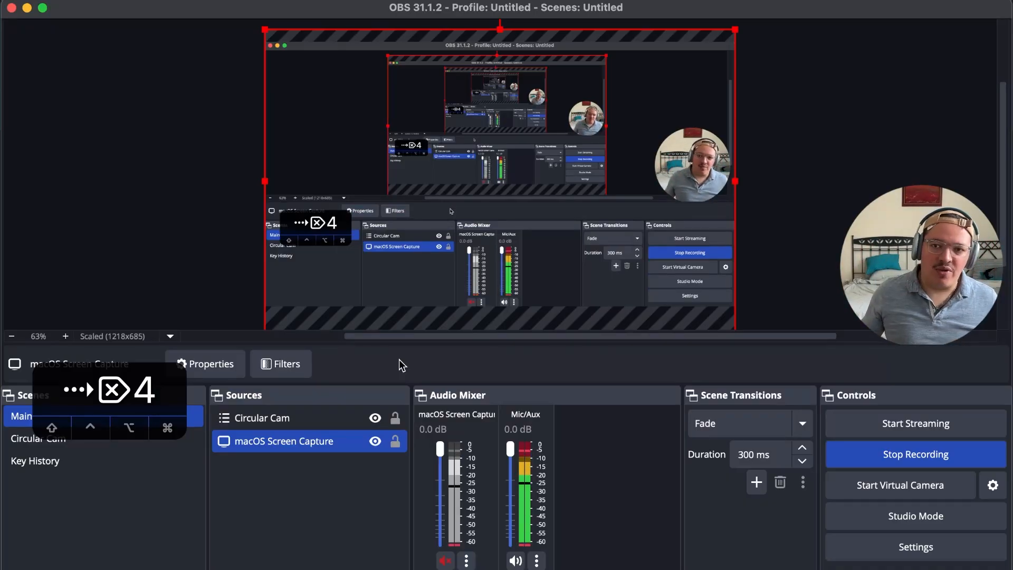
Switch to Nuendo and locate the clap transient near sample 29046000 on the FILM Audio track
{"action": "key", "text": "super+Tab"}
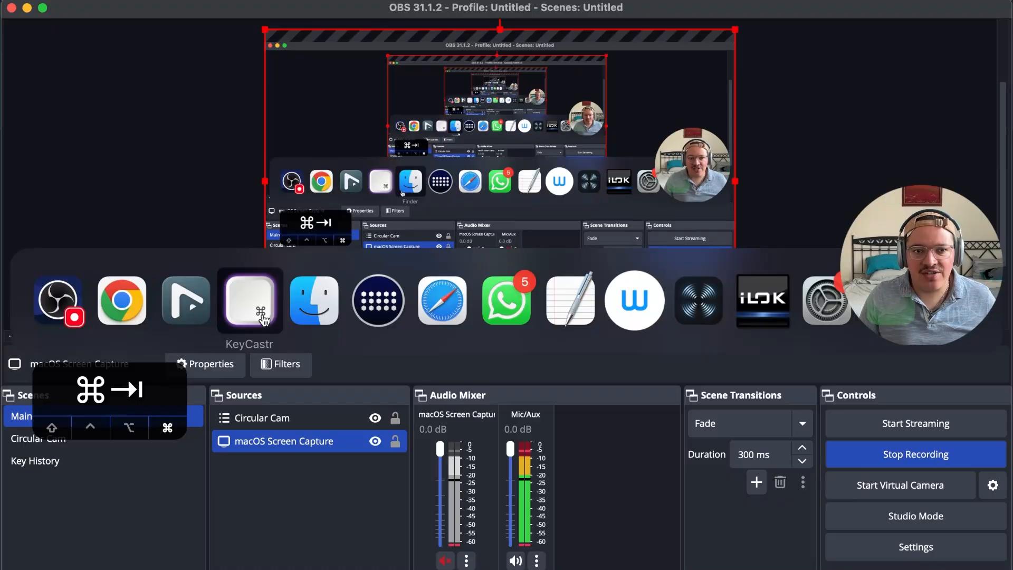
{"action": "left_click", "coordinate": [186, 300]}
{"action": "key", "text": "r"}
{"action": "key", "text": "r"}
{"action": "key", "text": "r"}
{"action": "key", "text": "r"}
{"action": "key", "text": "r"}
{"action": "key", "text": "r"}
{"action": "scroll", "coordinate": [647, 389], "scroll_direction": "right", "scroll_amount": 20}
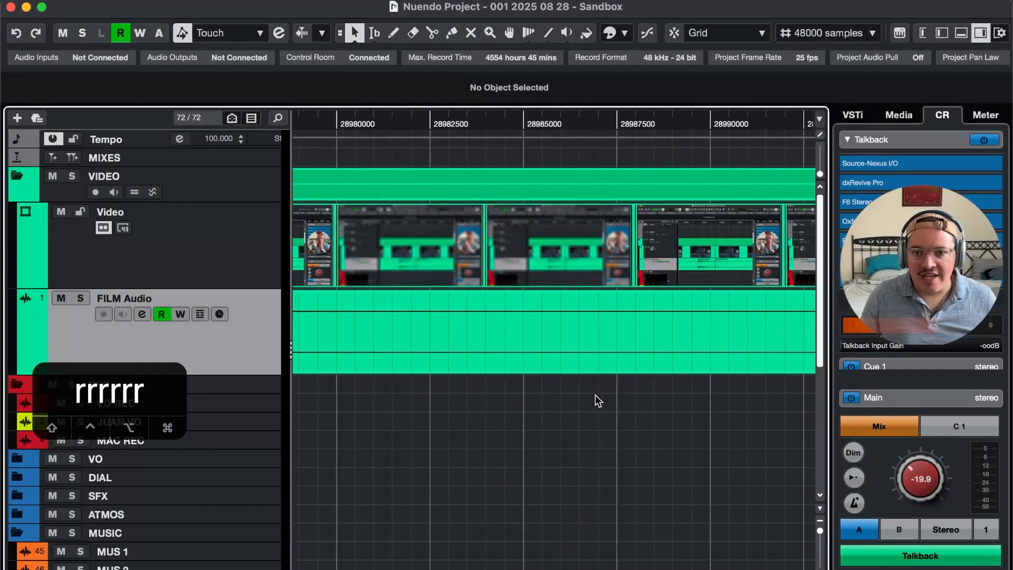
{"action": "scroll", "coordinate": [456, 412], "scroll_direction": "down", "scroll_amount": 3}
{"action": "scroll", "coordinate": [457, 413], "scroll_direction": "up", "scroll_amount": 3}
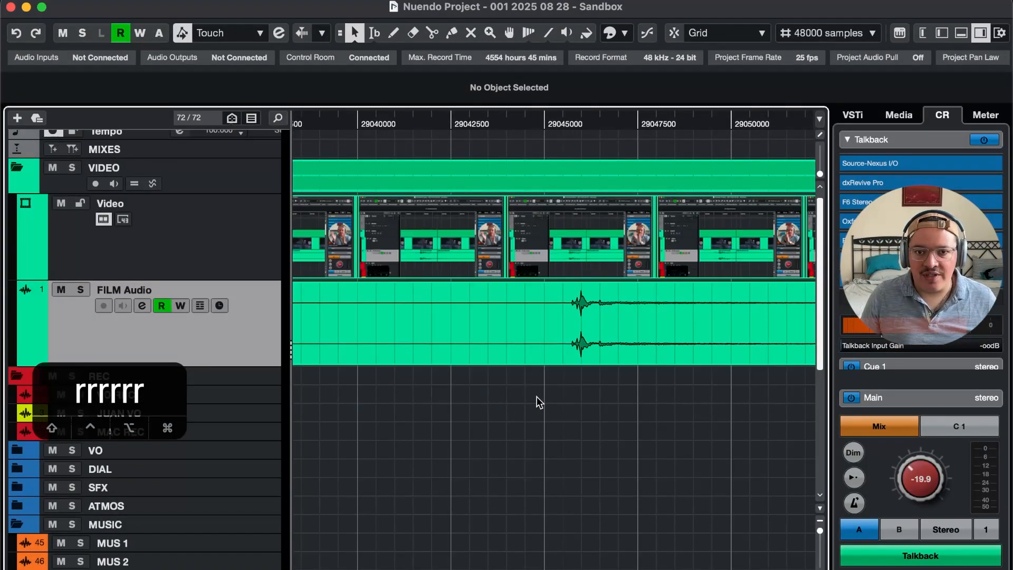
{"action": "key", "text": "3"}
{"action": "key", "text": "g"}
{"action": "key", "text": "t"}
{"action": "key", "text": "1"}
{"action": "key", "text": "t"}
{"action": "key", "text": "t"}
{"action": "key", "text": "t"}
{"action": "key", "text": "5"}
{"action": "key", "text": "r"}
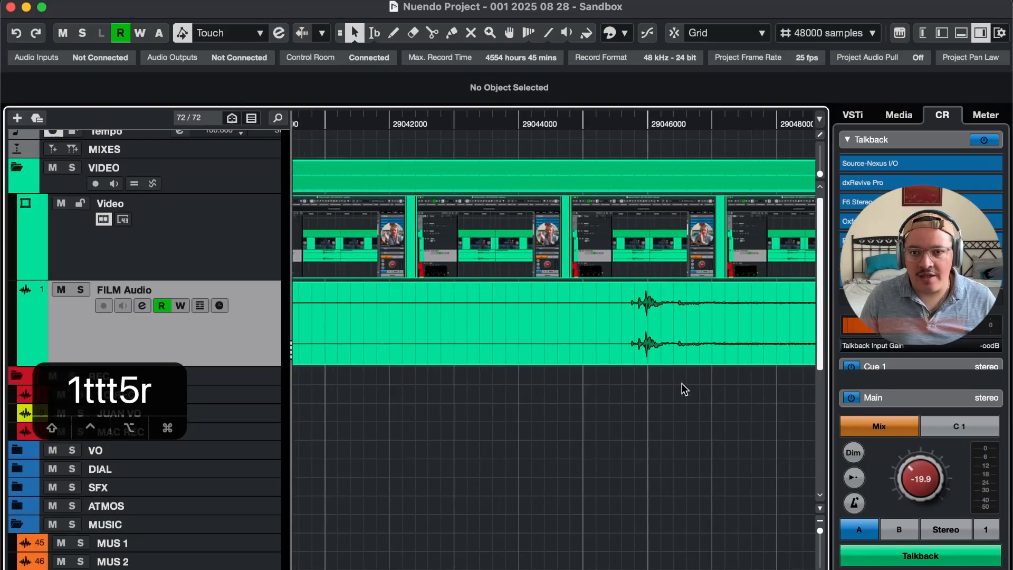
Step the playhead frame by frame around the start of the clap transient on the FILM Audio track
{"action": "key", "text": "3"}
{"action": "key", "text": "g"}
{"action": "key", "text": "1"}
{"action": "key", "text": "F5"}
{"action": "key", "text": "F5"}
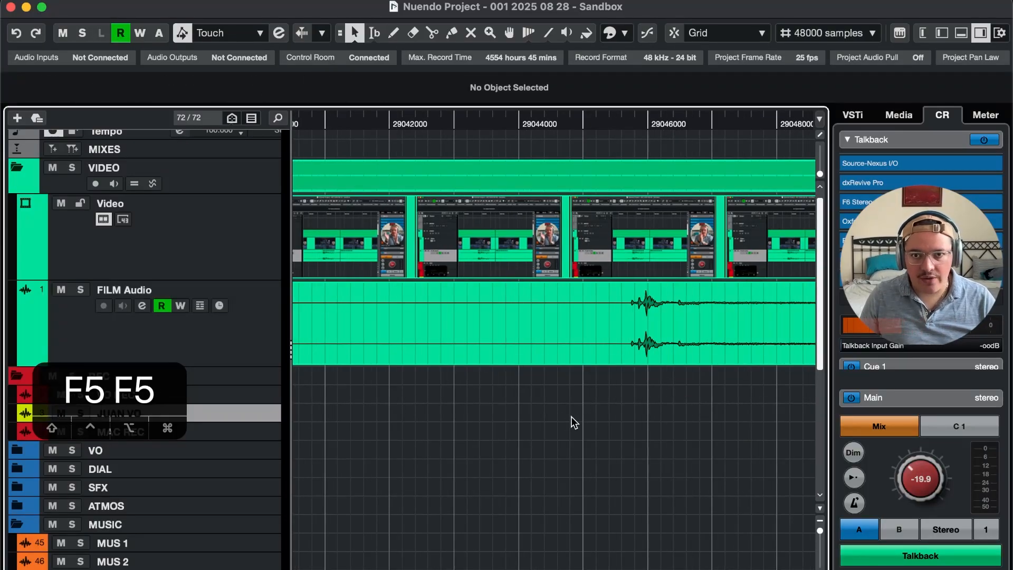
{"action": "key", "text": "F6"}
{"action": "key", "text": "F6"}
{"action": "key", "text": "F6"}
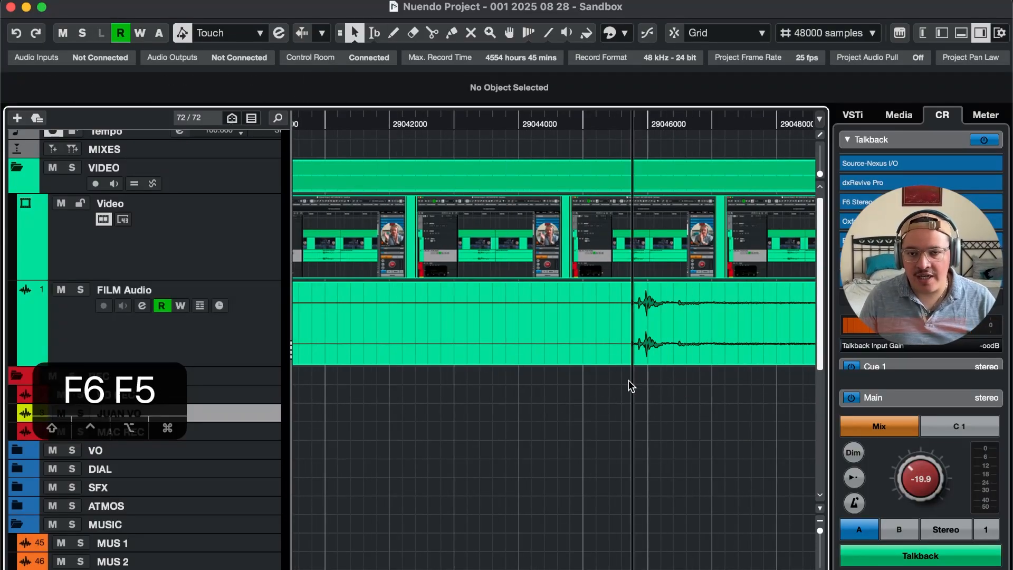
{"action": "key", "text": "F5"}
Show the Video Player and shrink its window so the clap transient on the FILM Audio track stays in view
{"action": "key", "text": "super+9"}
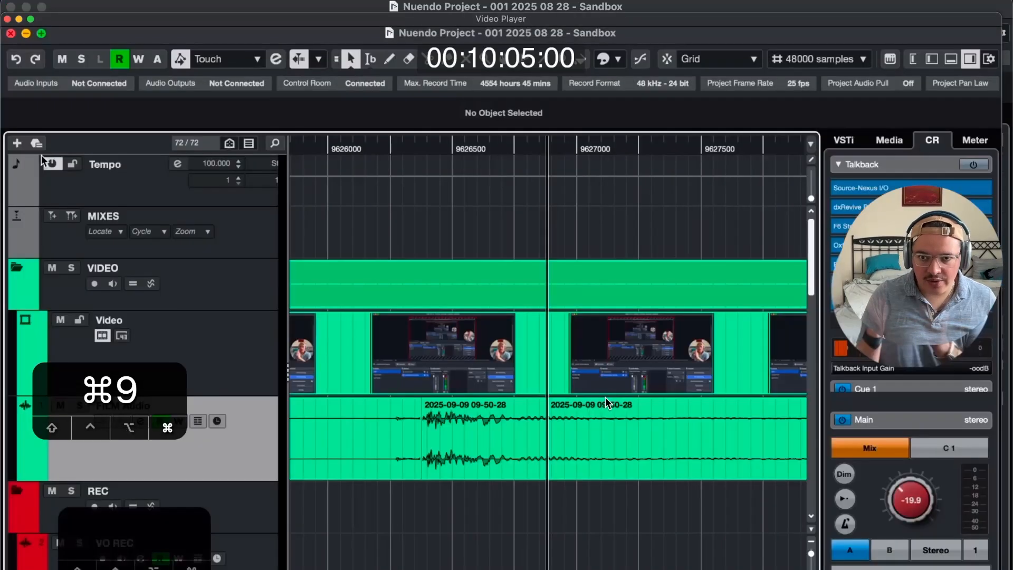
{"action": "key", "text": "F6"}
{"action": "key", "text": "F6"}
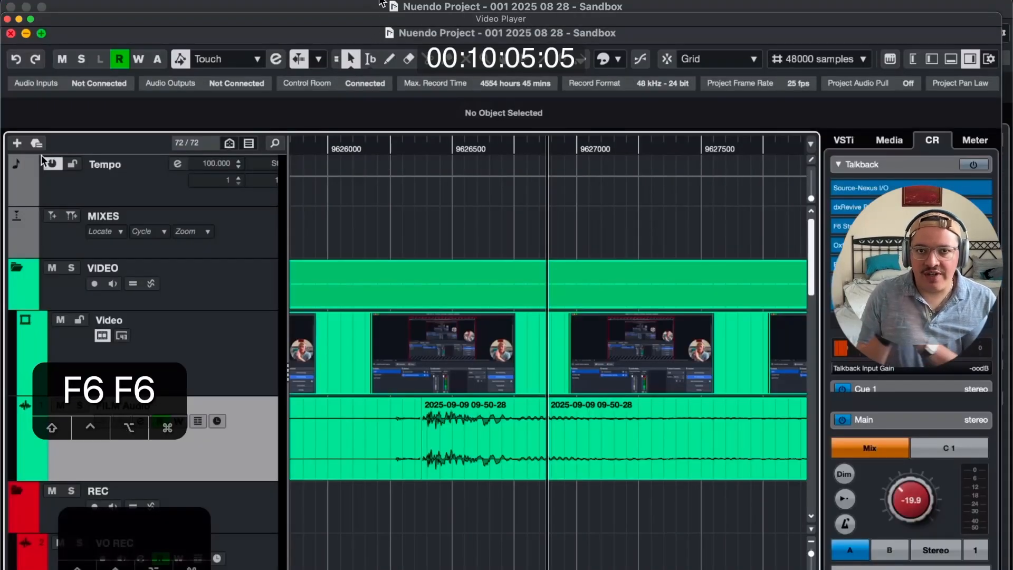
{"action": "left_click_drag", "start_coordinate": [470, 18], "coordinate": [1, 1]}
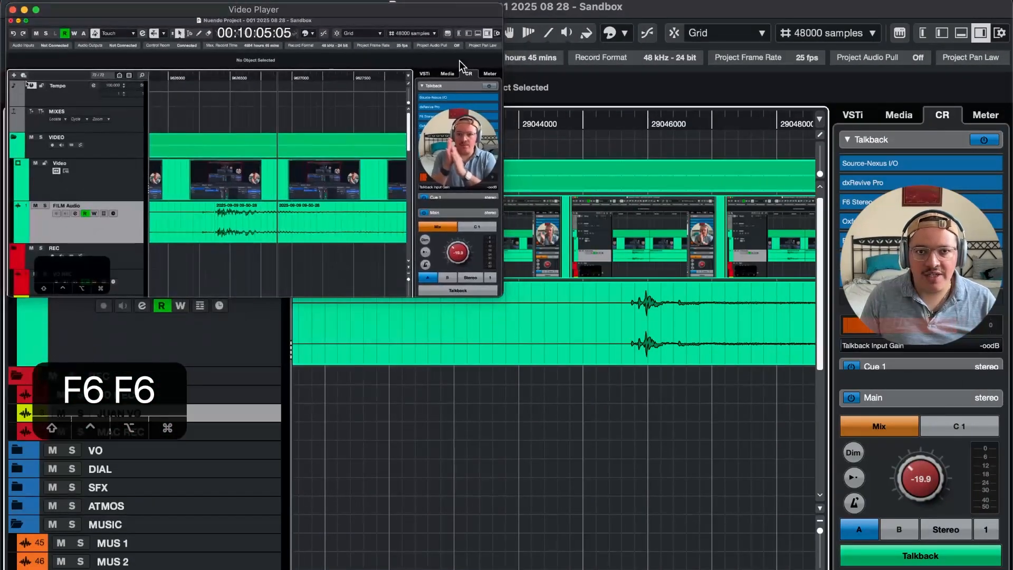
Step through the video around the clap and park the playhead on the hands-together frame at 00:10:05:03
{"action": "key", "text": "F6"}
{"action": "key", "text": "F6"}
{"action": "key", "text": "F6"}
{"action": "key", "text": "F6"}
{"action": "key", "text": "F6"}
{"action": "key", "text": "F6"}
{"action": "key", "text": "F6"}
{"action": "key", "text": "F6"}
{"action": "key", "text": "F6"}
{"action": "key", "text": "F6"}
{"action": "key", "text": "F6"}
{"action": "key", "text": "F6"}
{"action": "key", "text": "F6"}
{"action": "key", "text": "F6"}
{"action": "key", "text": "F6"}
{"action": "key", "text": "F6"}
{"action": "key", "text": "F6"}
{"action": "key", "text": "F6"}
{"action": "key", "text": "F6"}
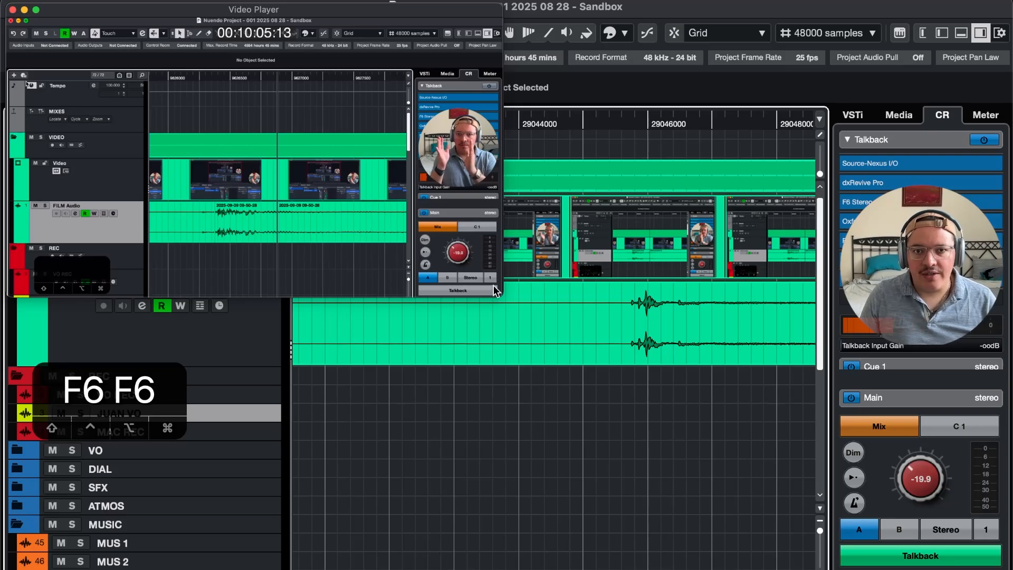
{"action": "key", "text": "F5"}
{"action": "key", "text": "F5"}
{"action": "key", "text": "F5"}
{"action": "key", "text": "F5"}
{"action": "key", "text": "F5"}
{"action": "key", "text": "F5"}
{"action": "key", "text": "F5"}
{"action": "key", "text": "F5"}
{"action": "key", "text": "F5"}
{"action": "key", "text": "F5"}
{"action": "key", "text": "F5"}
{"action": "key", "text": "F5"}
{"action": "key", "text": "F5"}
{"action": "key", "text": "F5"}
{"action": "key", "text": "F5"}
{"action": "key", "text": "F5"}
{"action": "key", "text": "F5"}
{"action": "key", "text": "F5"}
{"action": "key", "text": "F5"}
{"action": "key", "text": "F5"}
{"action": "key", "text": "F5"}
{"action": "key", "text": "F5"}
{"action": "key", "text": "F5"}
{"action": "key", "text": "F5"}
{"action": "key", "text": "F5"}
{"action": "key", "text": "F5"}
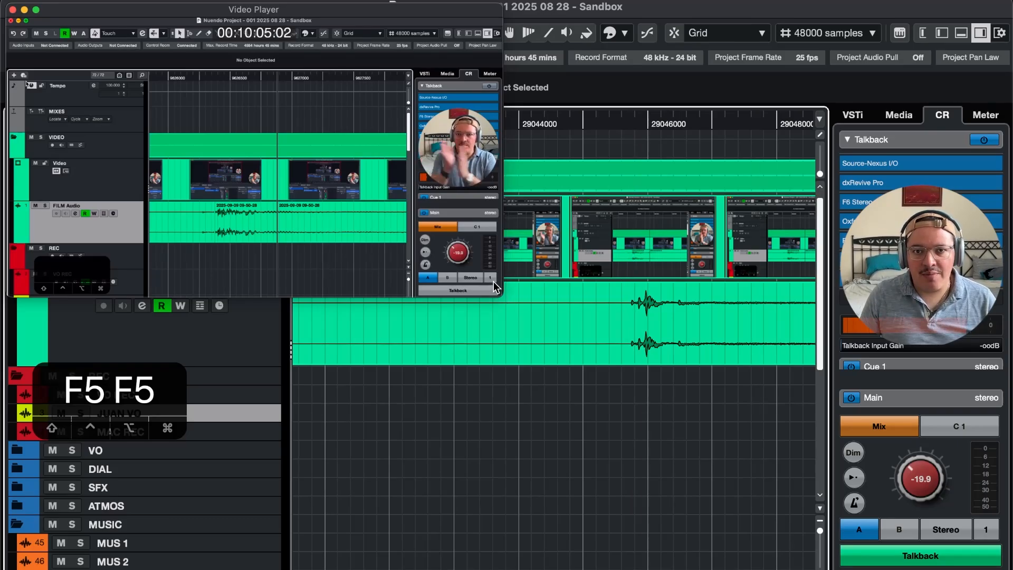
{"action": "key", "text": "F6"}
{"action": "key", "text": "F6"}
{"action": "key", "text": "F6"}
{"action": "key", "text": "F6"}
{"action": "key", "text": "F5"}
{"action": "key", "text": "F5"}
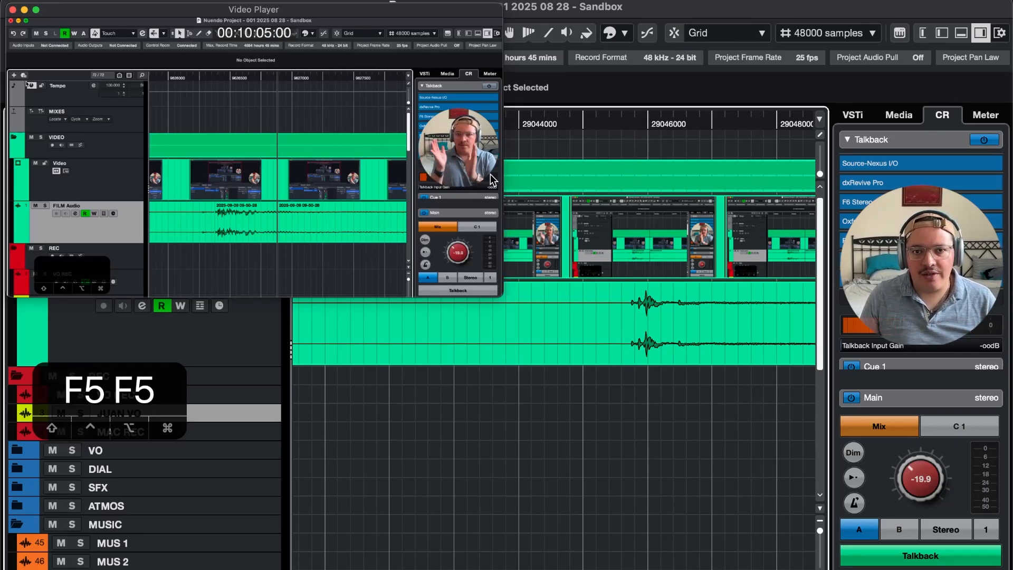
{"action": "key", "text": "F6"}
{"action": "key", "text": "F6"}
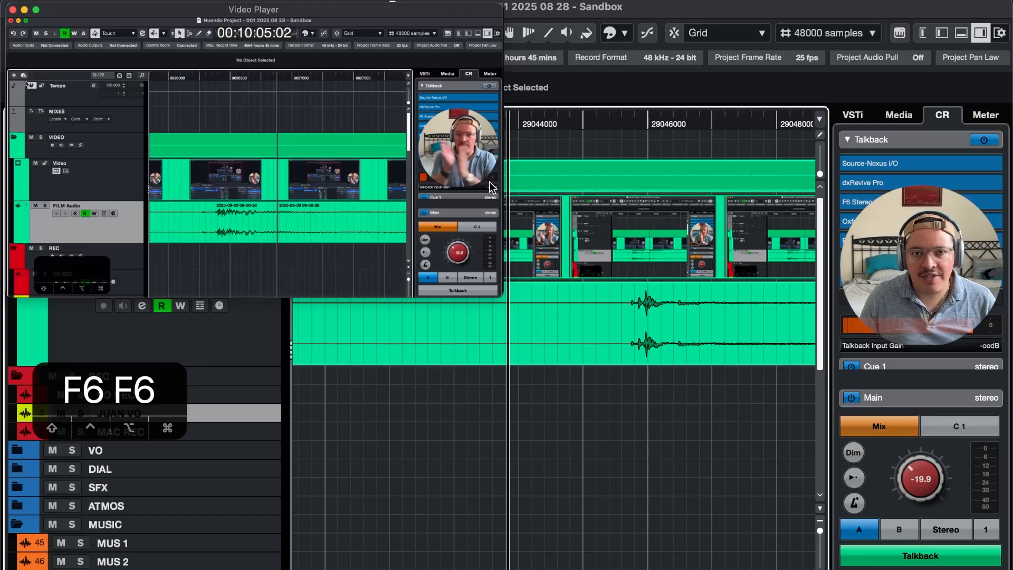
Compare the clap frame with the frame before it against the FILM Audio transient, then close the Video Player
{"action": "key", "text": "F6"}
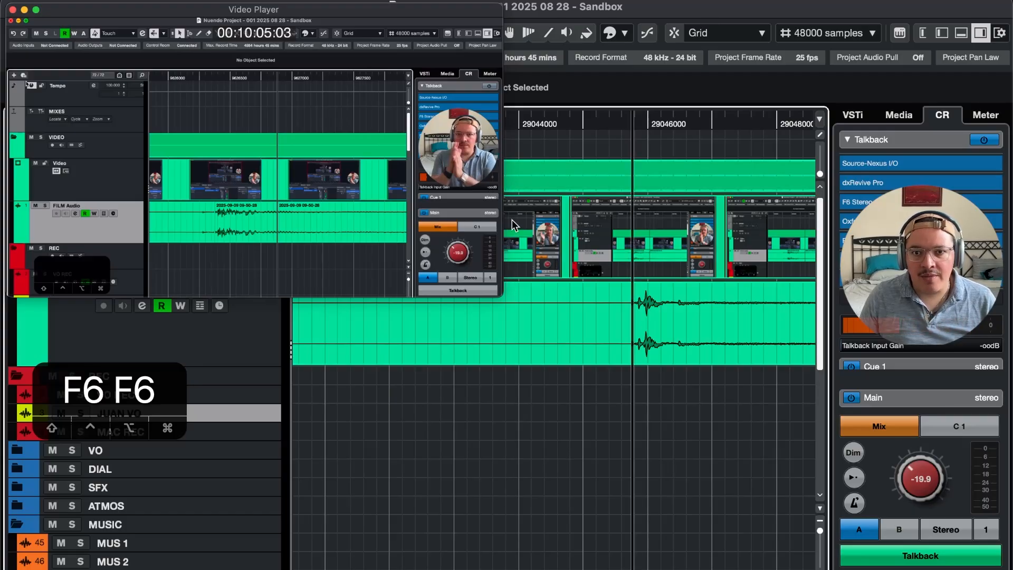
{"action": "key", "text": "F5"}
{"action": "key", "text": "F6"}
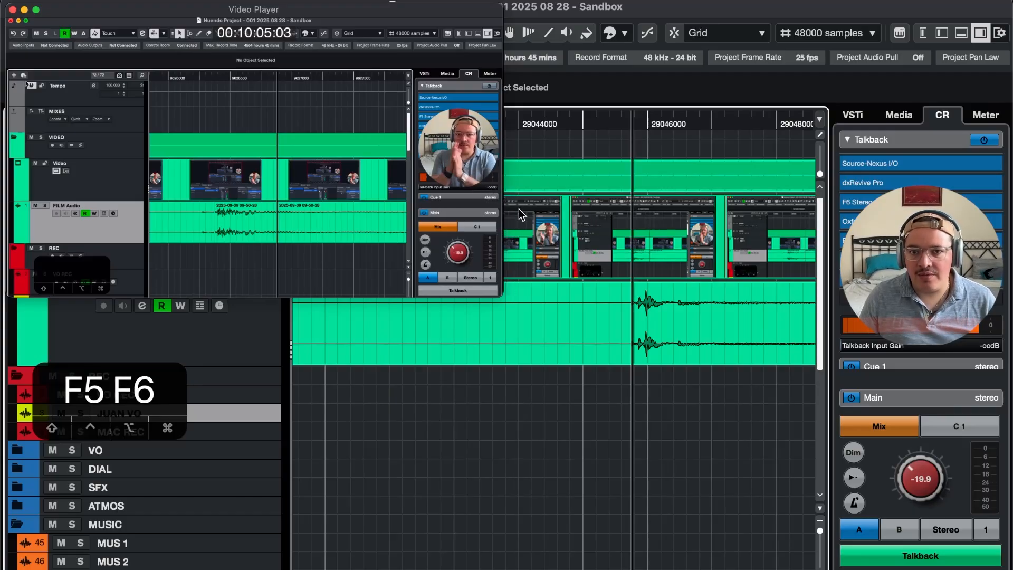
{"action": "key", "text": "F5"}
{"action": "key", "text": "F6"}
{"action": "key", "text": "F5"}
{"action": "key", "text": "F6"}
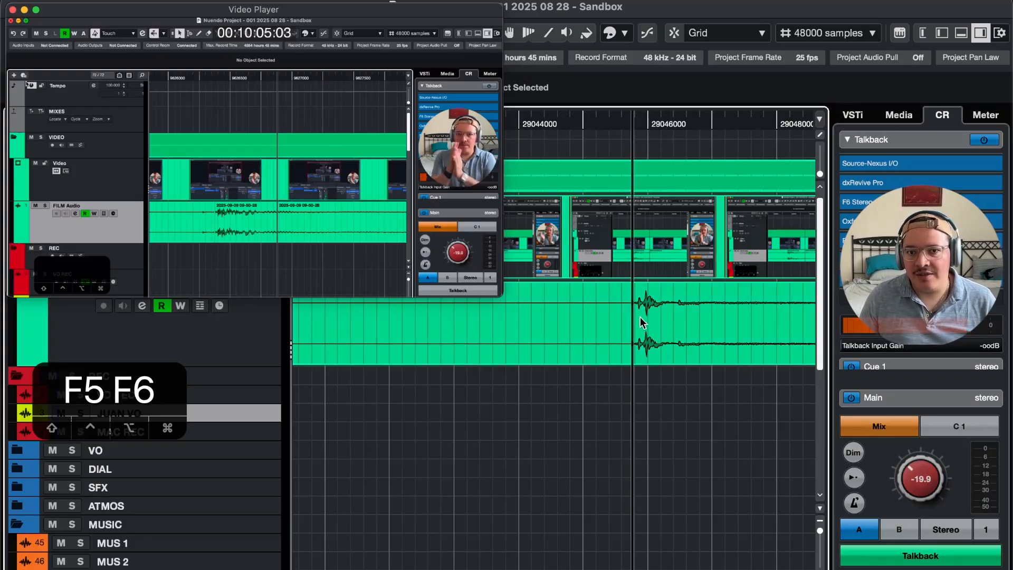
{"action": "key", "text": "F5"}
{"action": "key", "text": "F6"}
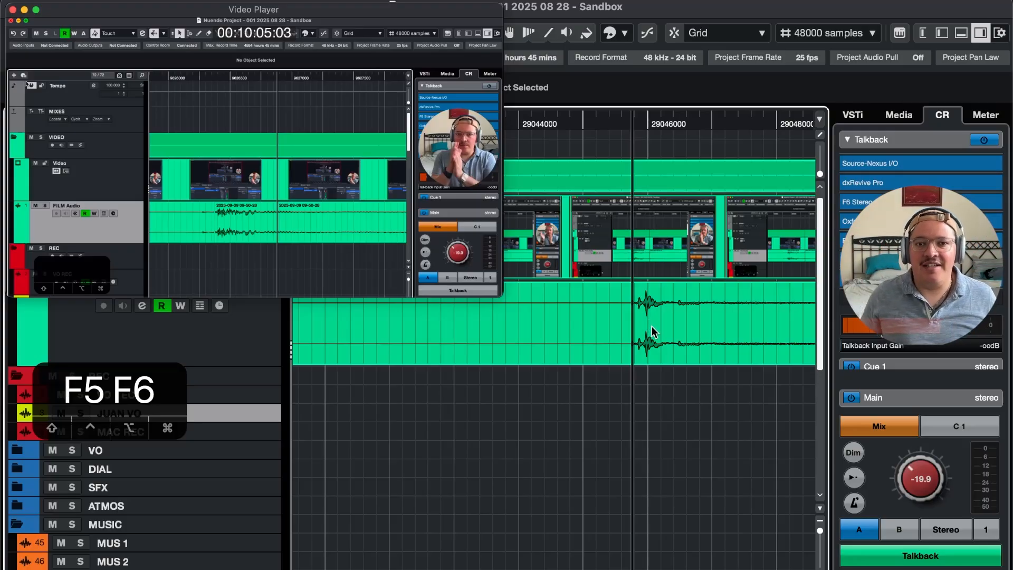
{"action": "double_click", "coordinate": [396, 9]}
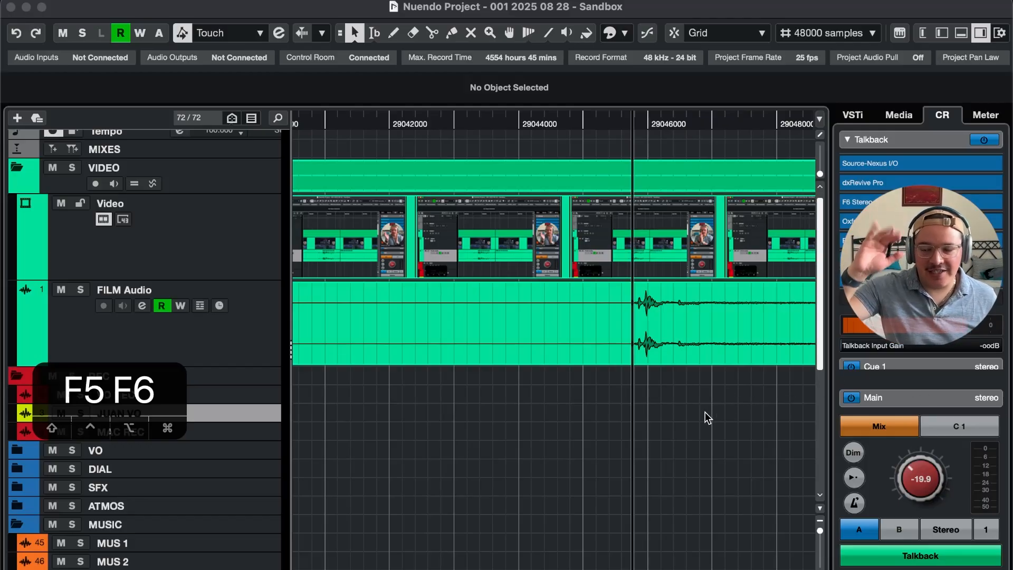
Collapse the Talkback section of the Control Room and move the playhead earlier in the recording
{"action": "key", "text": "r"}
{"action": "key", "text": "r"}
{"action": "key", "text": "r"}
{"action": "key", "text": "r"}
{"action": "key", "text": "r"}
{"action": "key", "text": "r"}
{"action": "key", "text": "r"}
{"action": "key", "text": "r"}
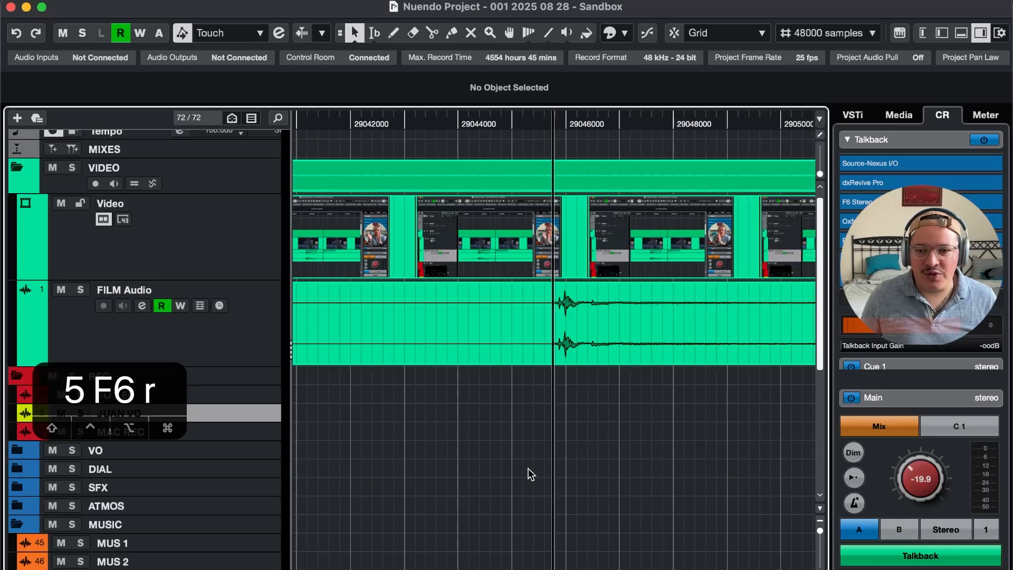
{"action": "key", "text": "r"}
{"action": "key", "text": "r"}
{"action": "key", "text": "r"}
{"action": "key", "text": "r"}
{"action": "key", "text": "r"}
{"action": "key", "text": "r"}
{"action": "key", "text": "r"}
{"action": "key", "text": "r"}
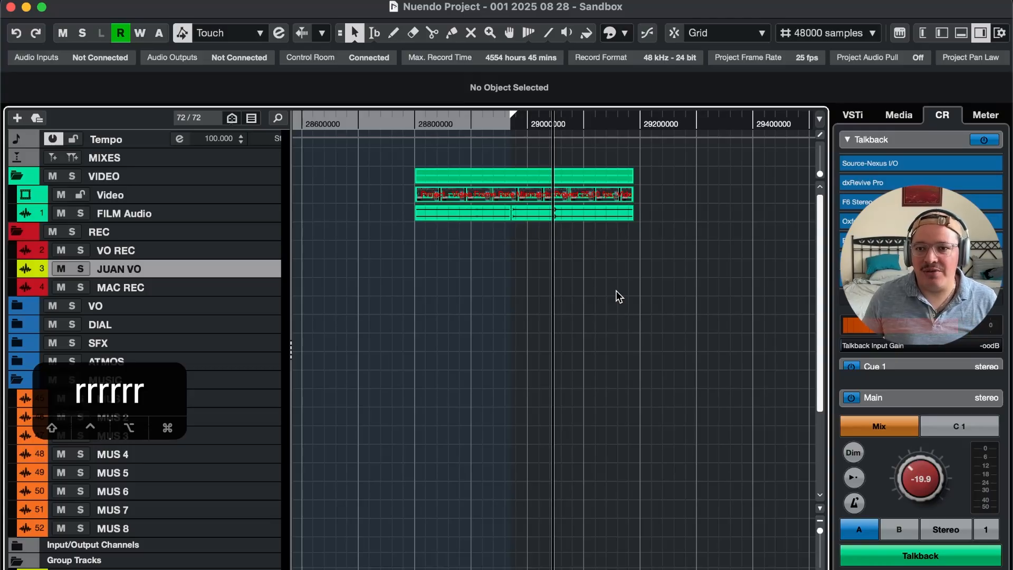
{"action": "left_click", "coordinate": [872, 140]}
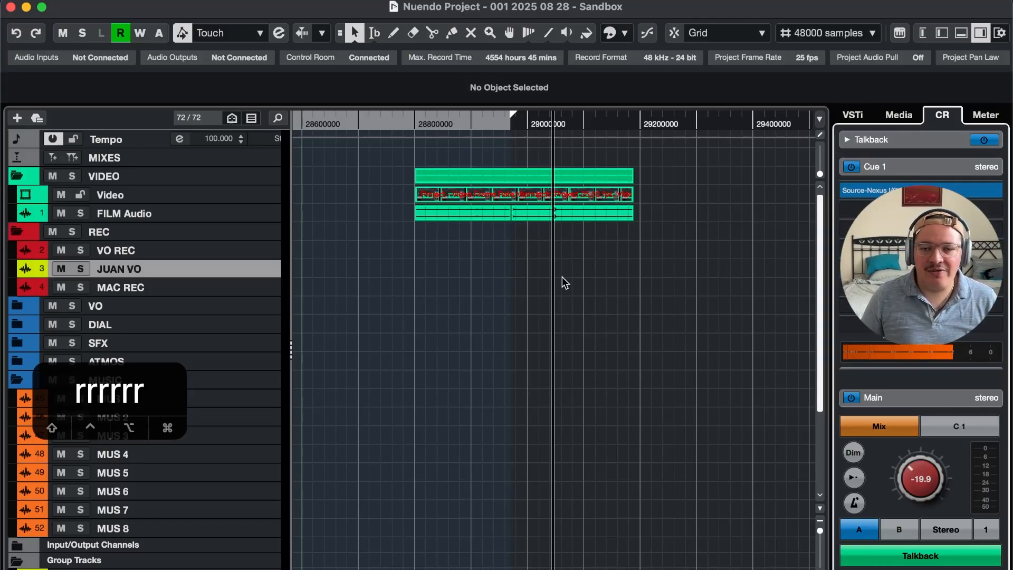
{"action": "key", "text": "4"}
{"action": "key", "text": "4"}
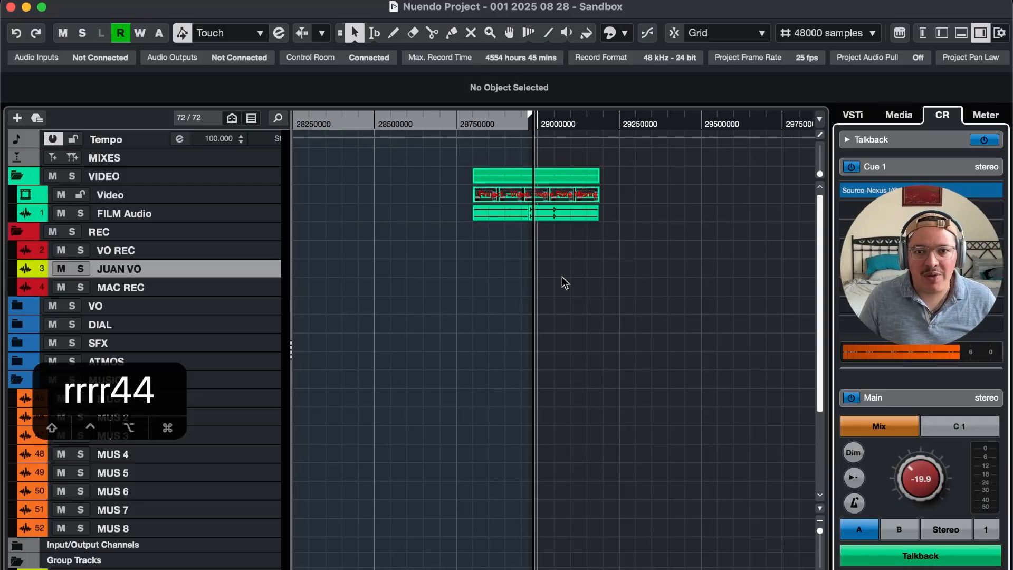
{"action": "key", "text": "4"}
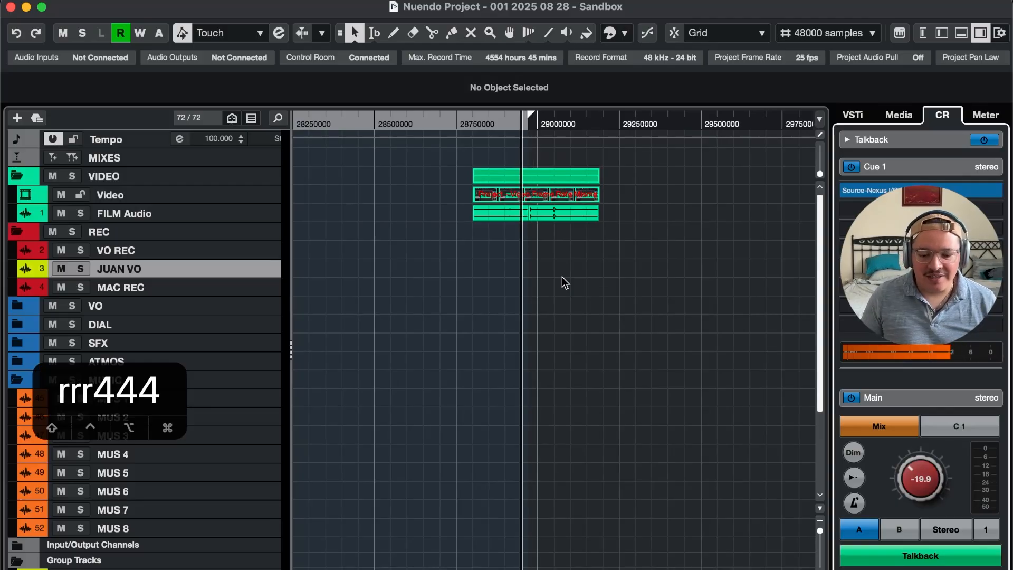